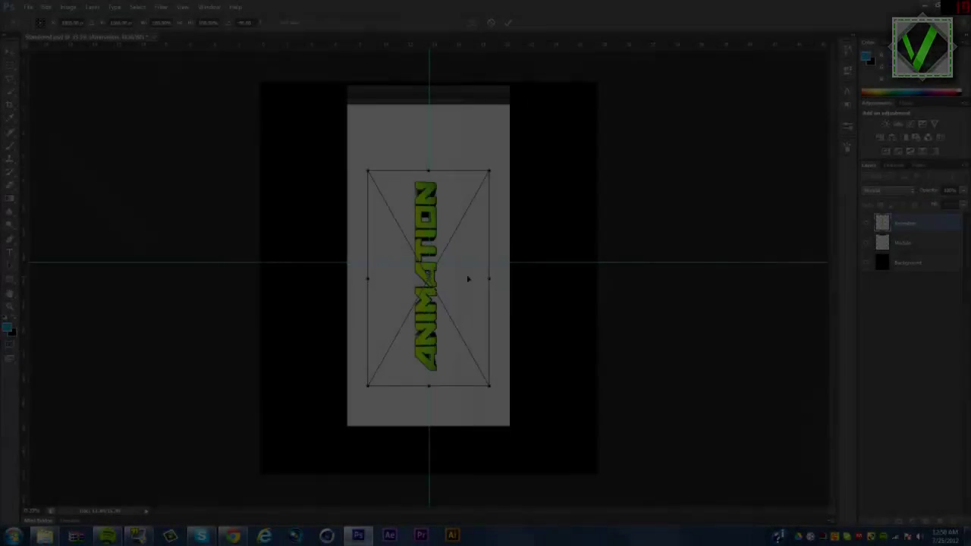
Step: Move the vertical ANIMATION text to the left edge and drag Phone.png onto the canvas
left_click_drag(452, 289, 360, 215)
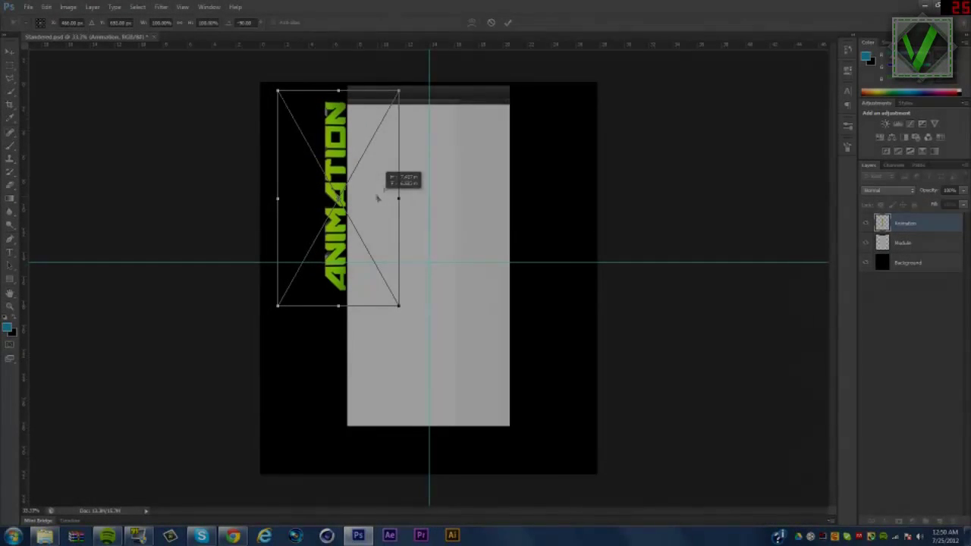
key("Return")
left_click(45, 535)
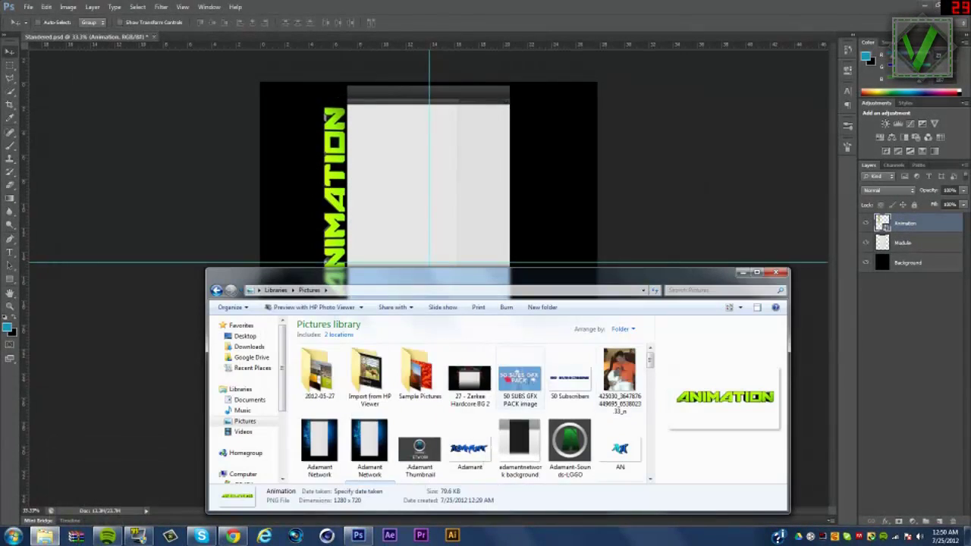
scroll(531, 433, "down", 5)
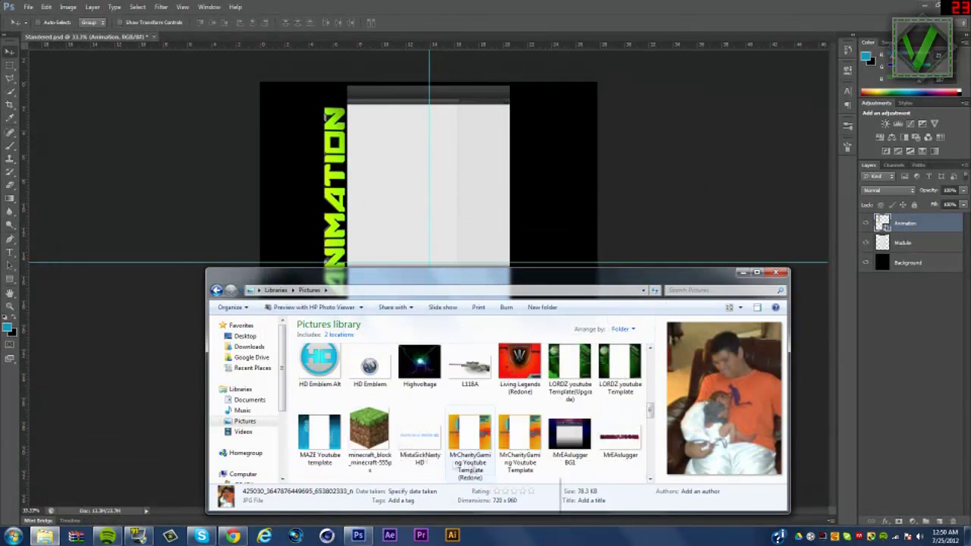
scroll(519, 448, "down", 2)
mouse_move(471, 432)
left_mouse_down()
mouse_move(431, 245)
mouse_move(494, 235)
left_mouse_up()
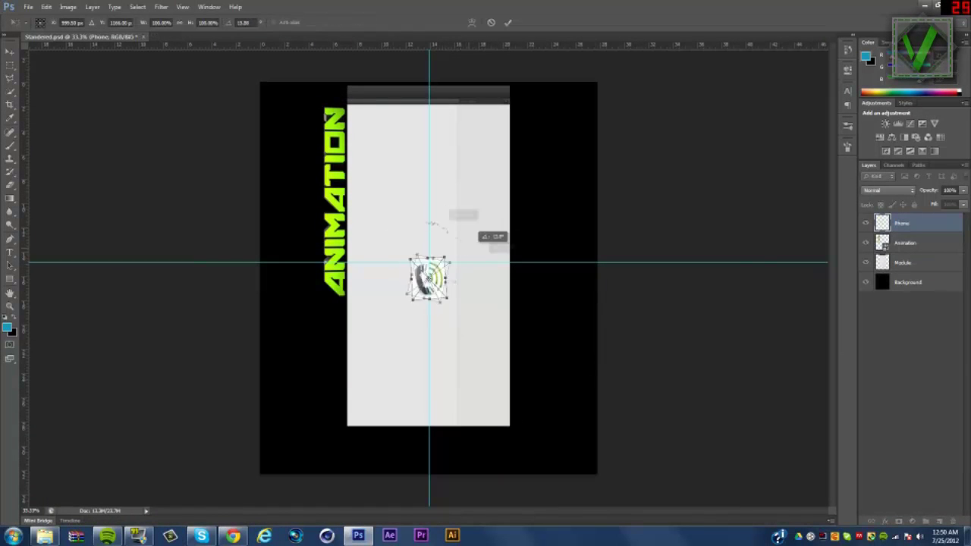
Step: Flip the phone icon horizontally and vertically, over the ANIMATION text in Screen mode
right_click(439, 276)
left_click(460, 429)
mouse_move(448, 261)
left_mouse_down()
mouse_move(330, 254)
mouse_move(346, 331)
mouse_move(376, 328)
mouse_move(513, 116)
mouse_move(528, 122)
left_mouse_up()
left_click(888, 189)
left_click(884, 275)
right_click(348, 323)
left_click(383, 474)
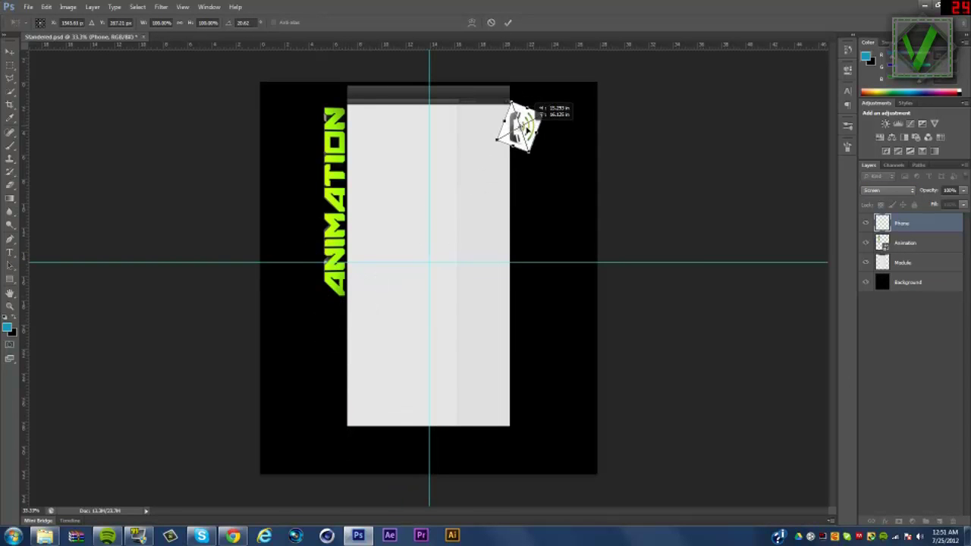
scroll(531, 106, "up", 5)
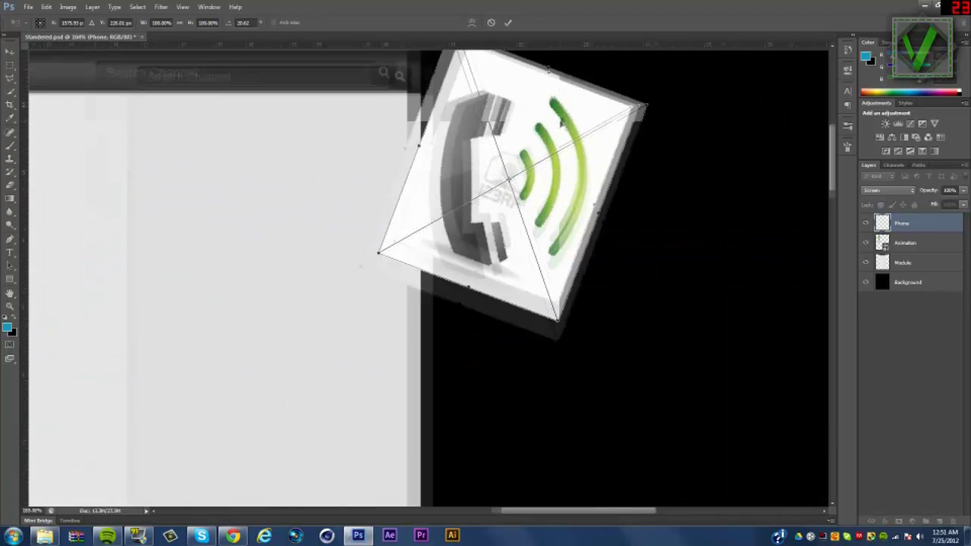
key("Return")
Step: Erase the phone icon's left edge and dark smudge with a resized eraser brush
right_click(910, 229)
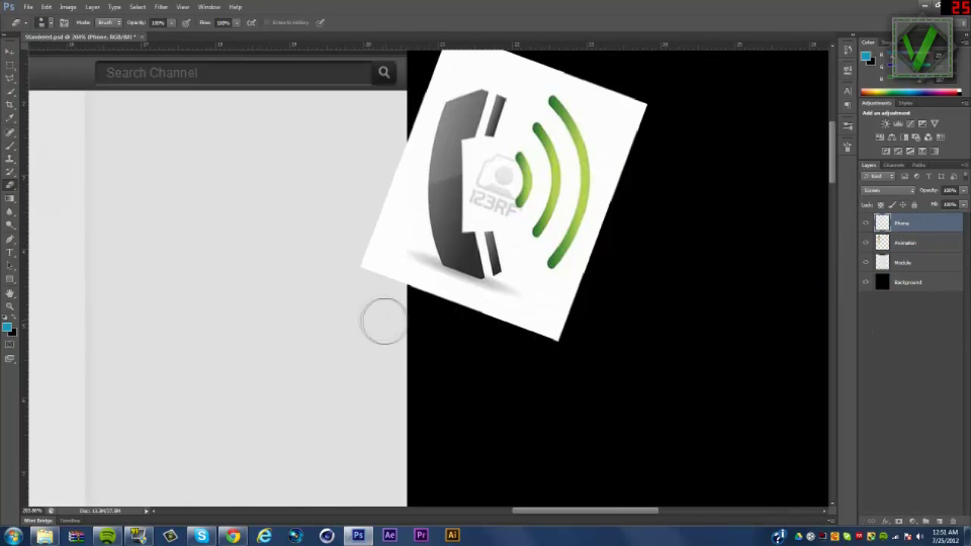
left_click_drag(382, 321, 382, 227)
left_click(50, 22)
left_click(439, 319)
left_click(47, 23)
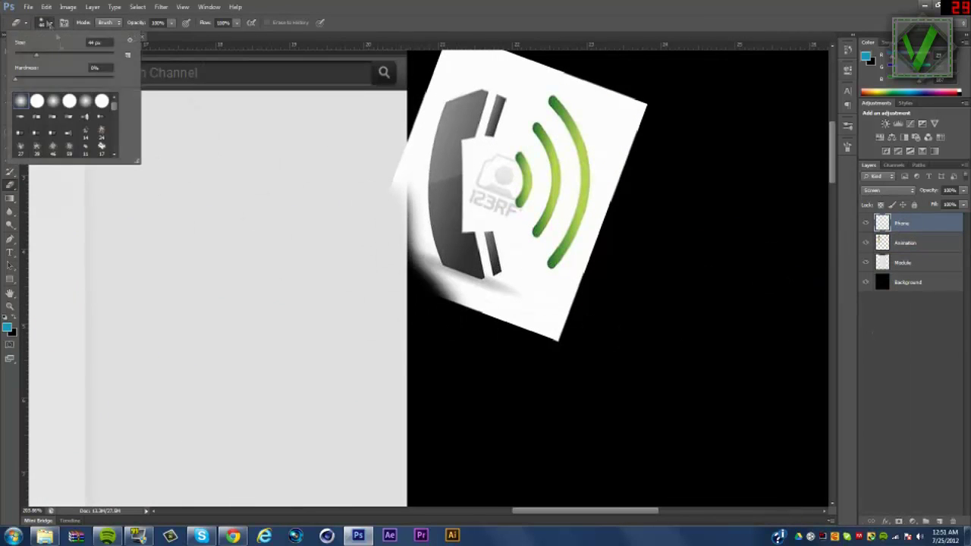
key("Return")
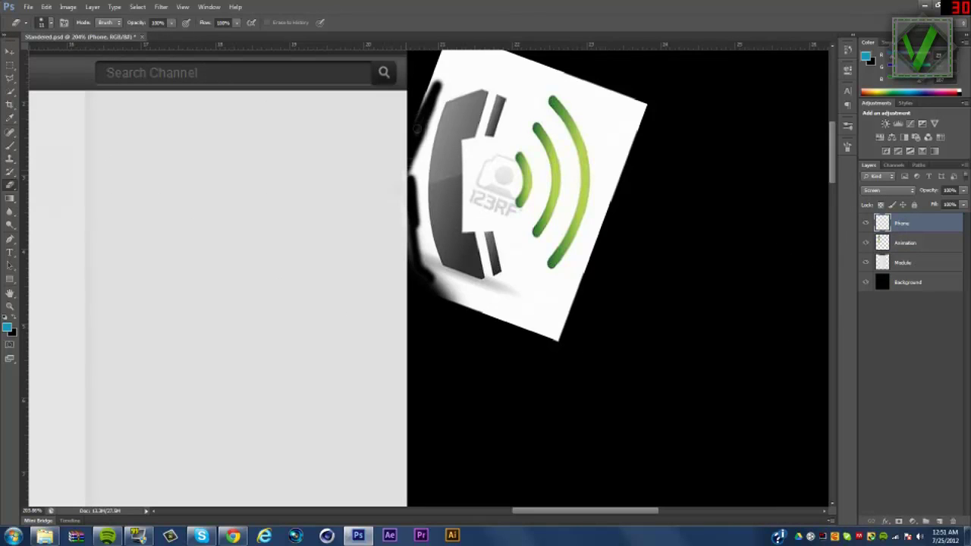
mouse_move(415, 128)
left_mouse_down()
mouse_move(435, 302)
mouse_move(516, 308)
left_mouse_up()
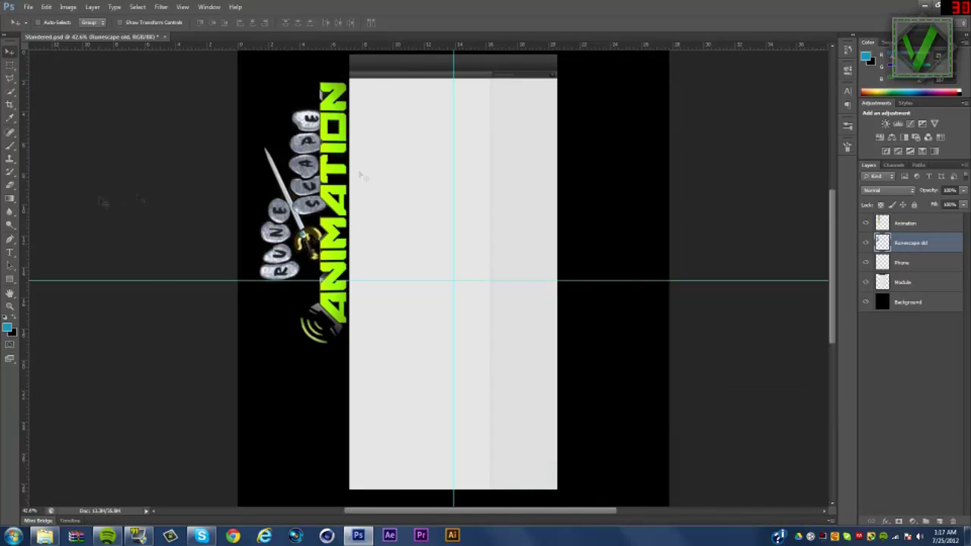
Step: Add a new layer above Background and set a gradient using the ANIMATION text's green
left_click(742, 271)
key("g")
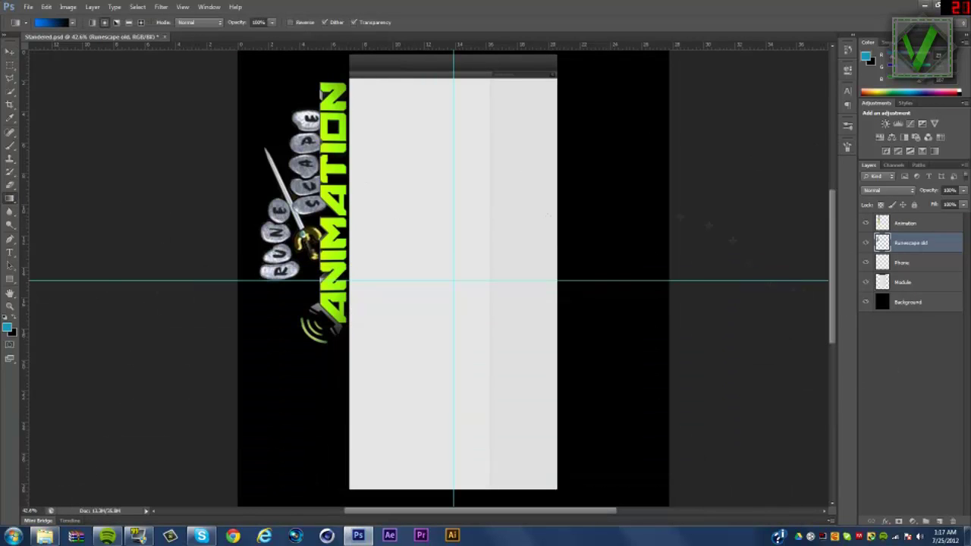
left_click(911, 282)
left_click(940, 521, "ctrl")
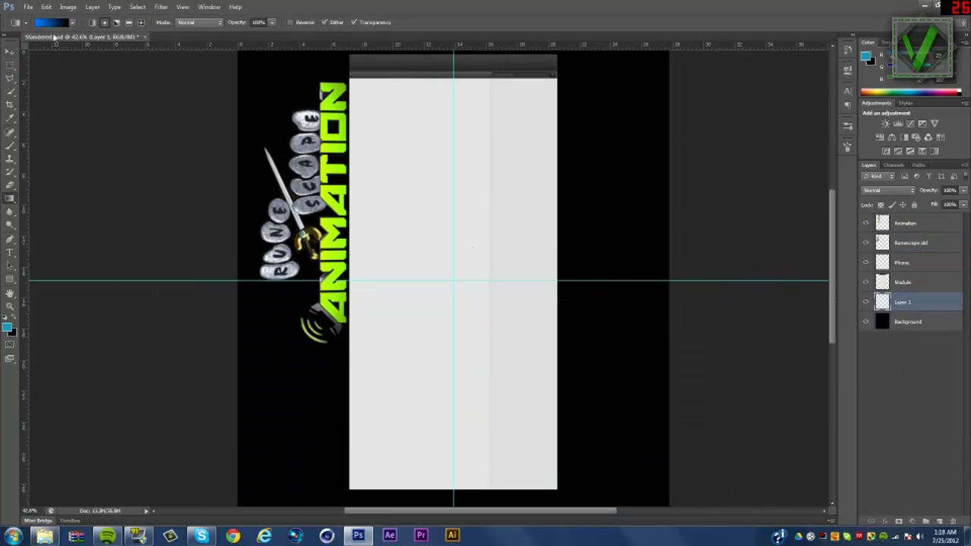
left_click(53, 22)
double_click(748, 449)
left_click(338, 249)
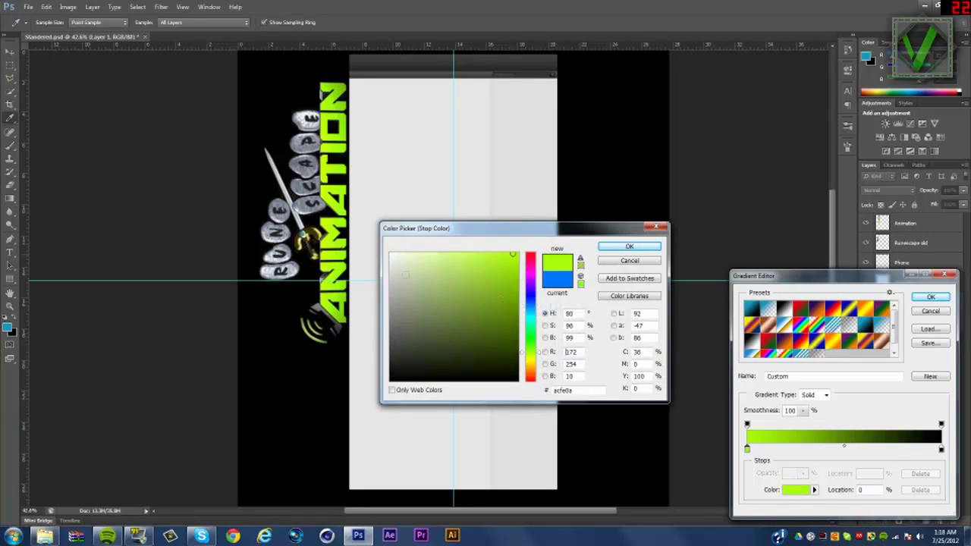
key("Return")
key("Return")
Step: Draw a green-to-black radial glow from the canvas centre, resizing it to fill most of the canvas
left_click_drag(453, 203, 182, 196)
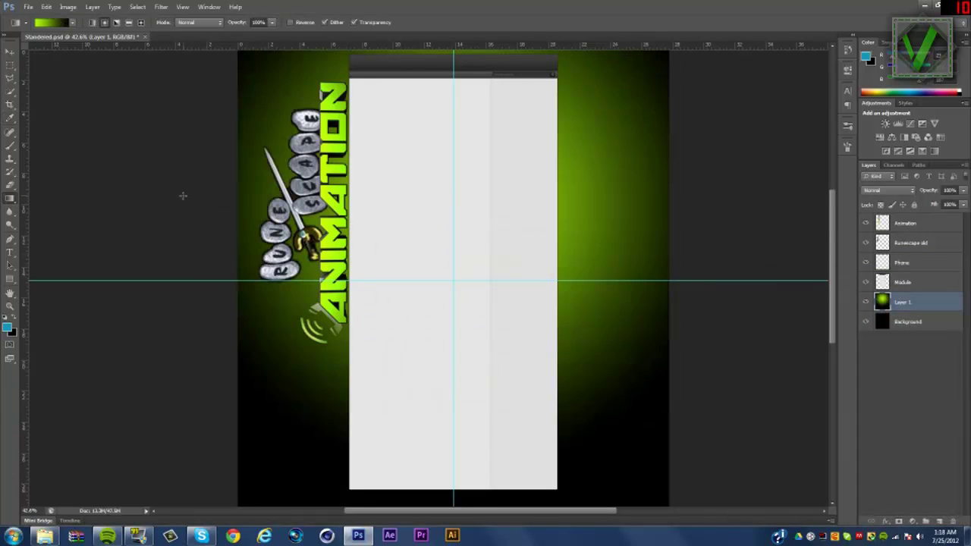
left_click_drag(454, 212, 146, 213)
left_click_drag(453, 214, 207, 202)
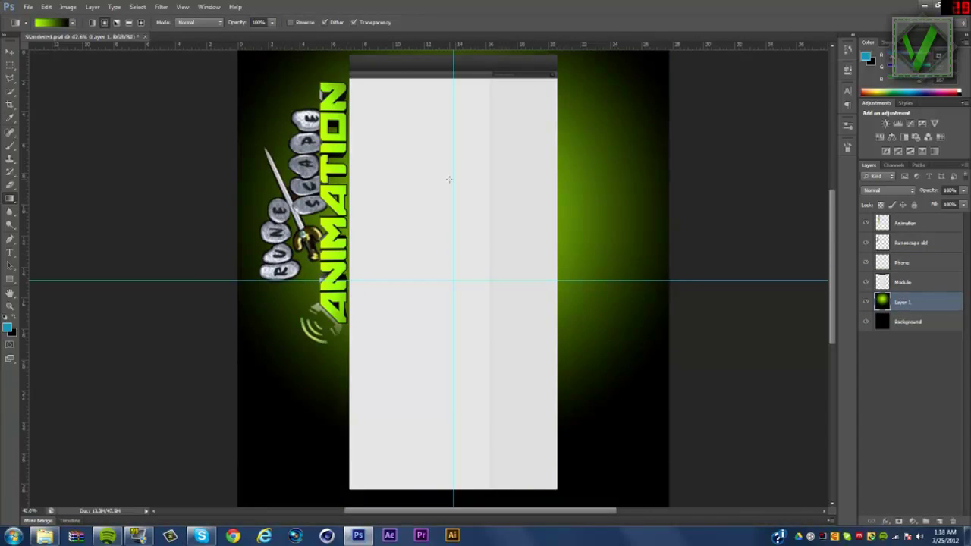
left_click_drag(454, 185, 140, 185)
Step: Readjust the gradient start colour and redraw the radial glow as a large green spread
left_click(46, 22)
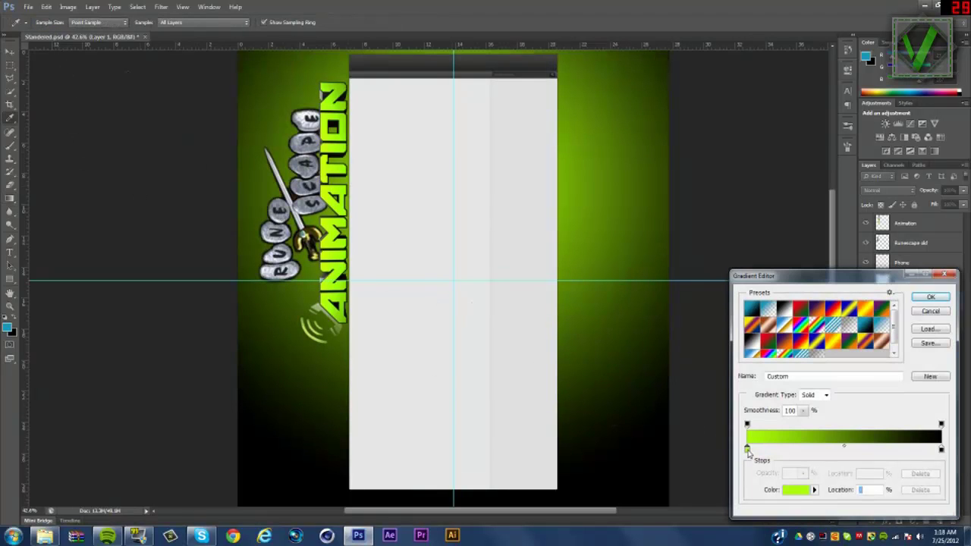
double_click(748, 449)
left_click(629, 246)
left_click(931, 297)
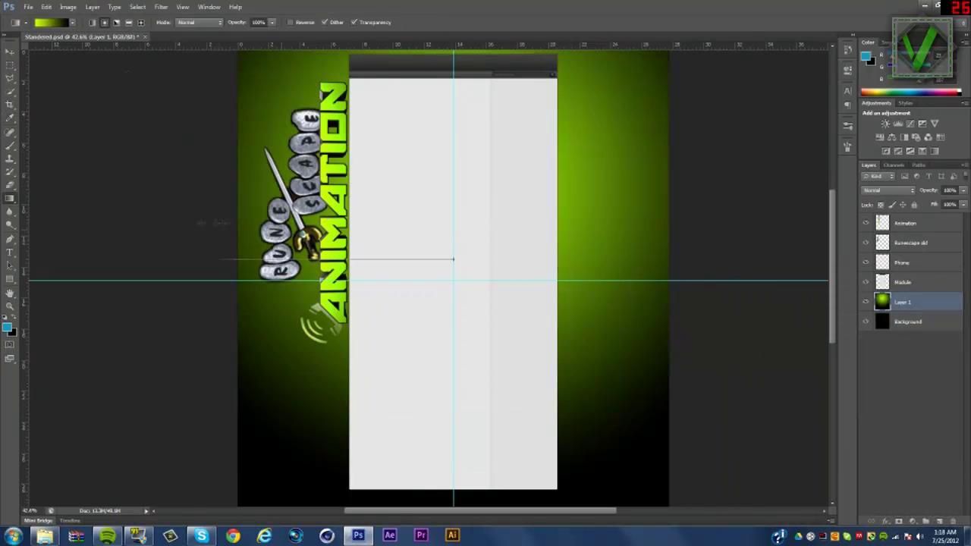
left_click_drag(450, 260, 353, 260)
left_click_drag(454, 188, 533, 305)
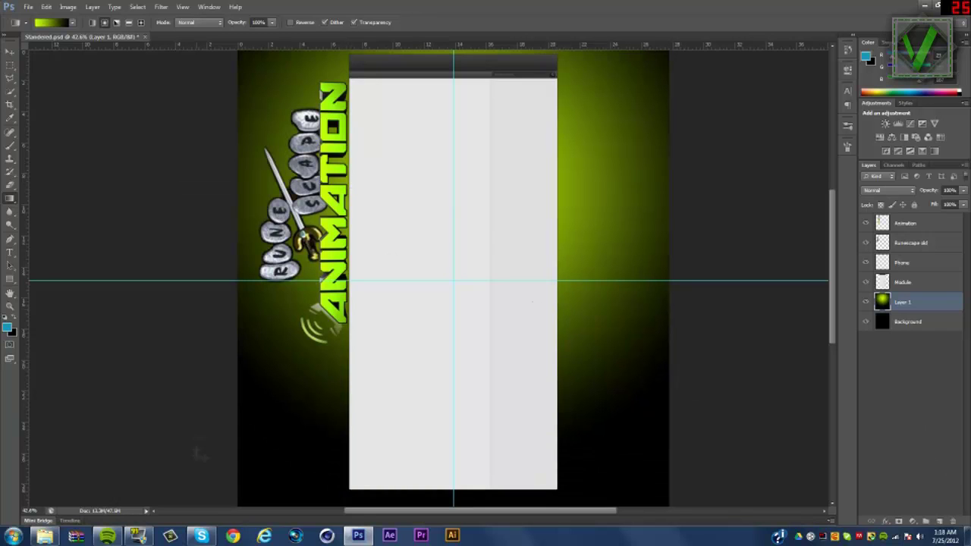
left_click(45, 536)
Step: Bring the emh 47 texture from GFX Package > Textures into the document
double_click(326, 357)
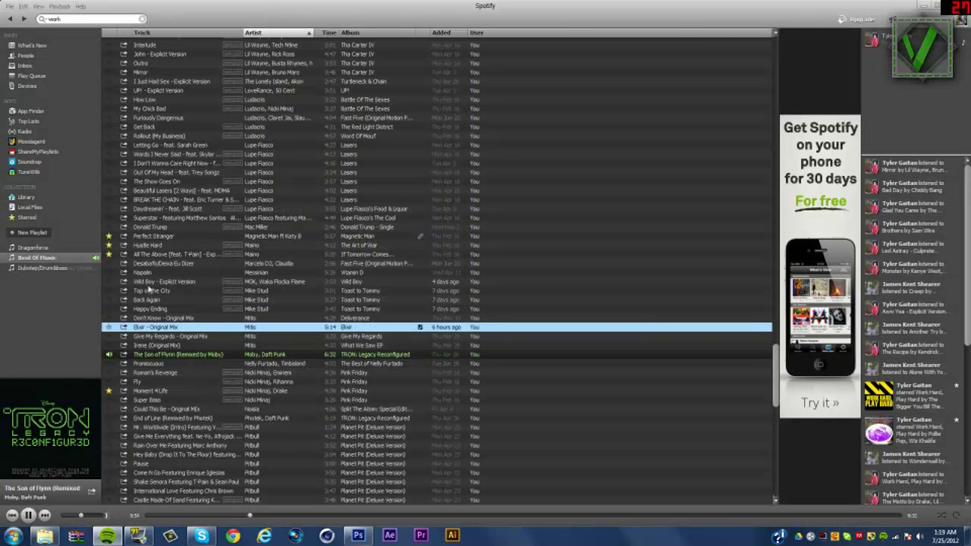
double_click(149, 290)
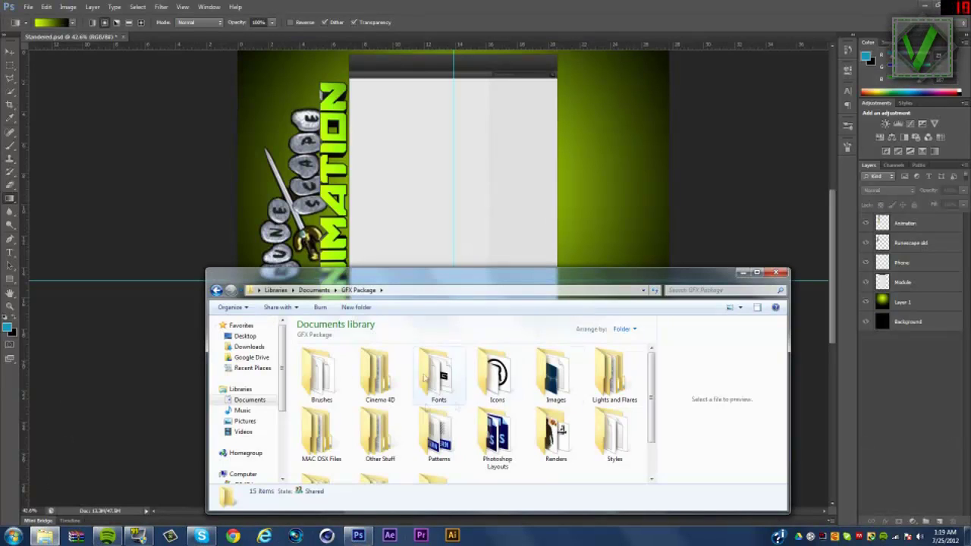
scroll(629, 408, "down", 1)
double_click(321, 440)
double_click(321, 369)
scroll(651, 479, "down", 3)
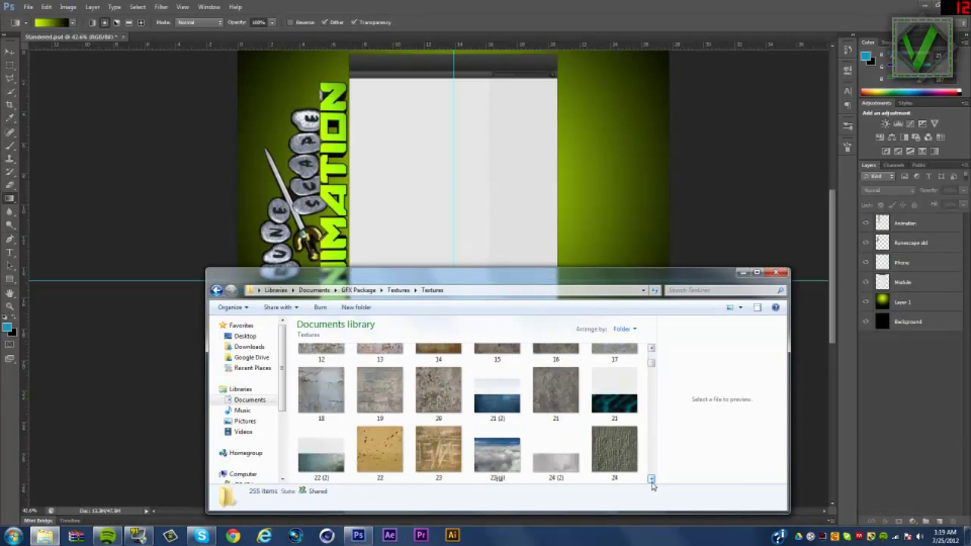
scroll(651, 479, "down", 2)
scroll(651, 479, "down", 3)
scroll(651, 479, "down", 3)
scroll(650, 480, "down", 2)
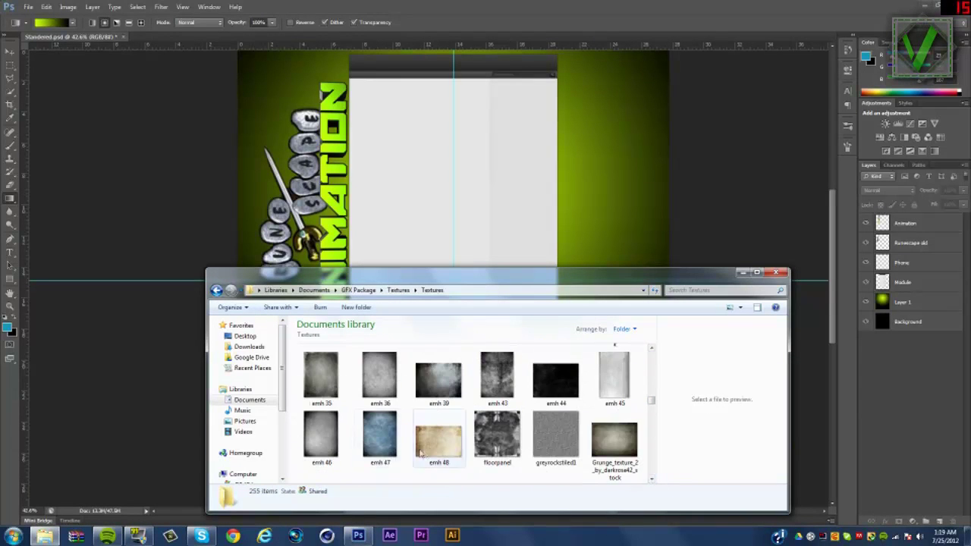
scroll(651, 480, "down", 2)
left_click_drag(410, 381, 454, 227)
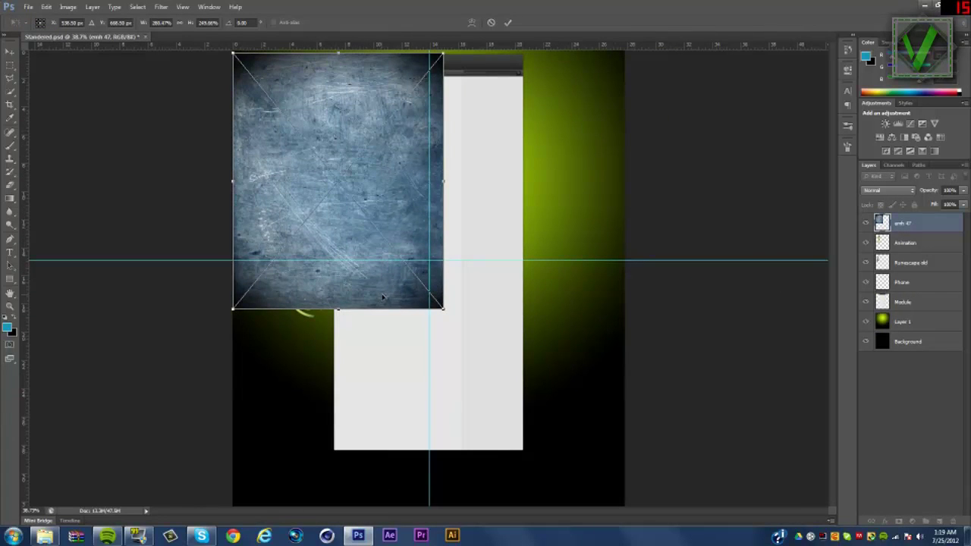
Step: Stretch the emh 47 texture to cover the whole canvas
left_click_drag(337, 308, 332, 507)
key("ctrl+minus")
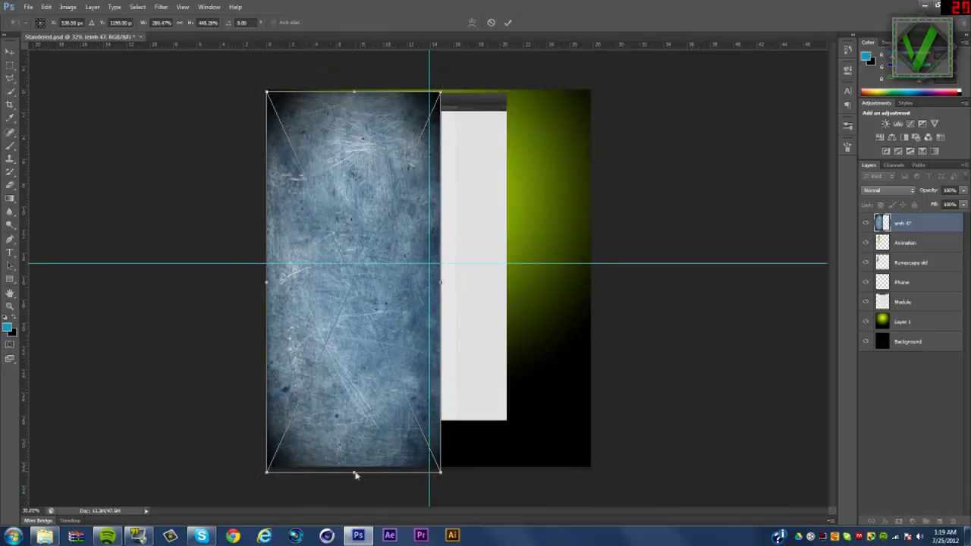
left_click_drag(353, 472, 354, 516)
left_click_drag(441, 282, 593, 280)
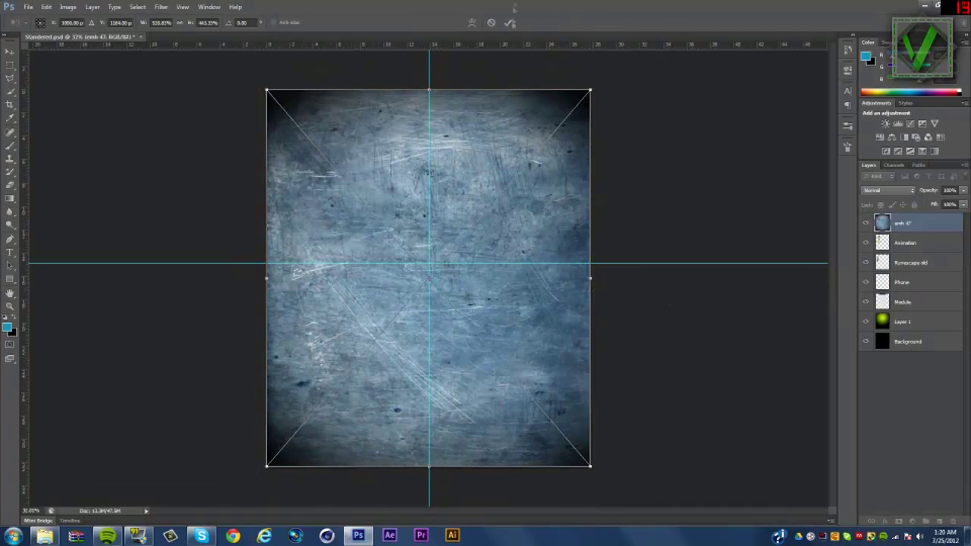
key("Return")
Step: Rasterize the texture layer, move it below Module and set it to Overlay
right_click(901, 222)
left_click(819, 276)
left_click_drag(919, 317, 919, 319)
left_click(888, 190)
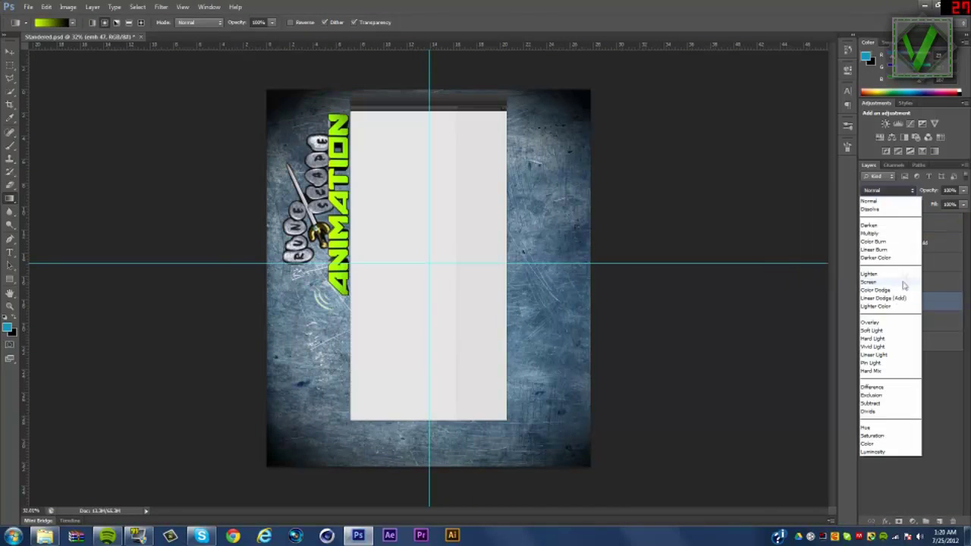
left_click(872, 323)
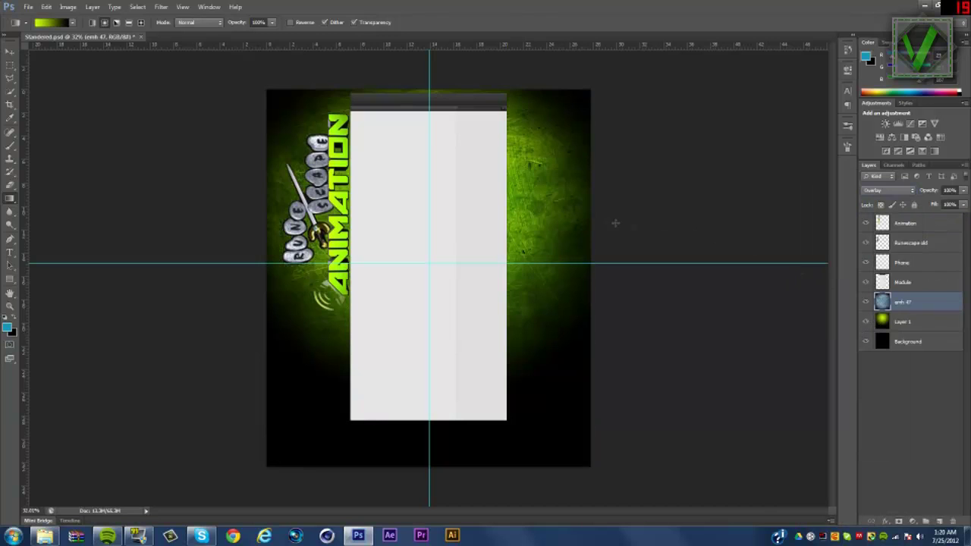
left_click(902, 262)
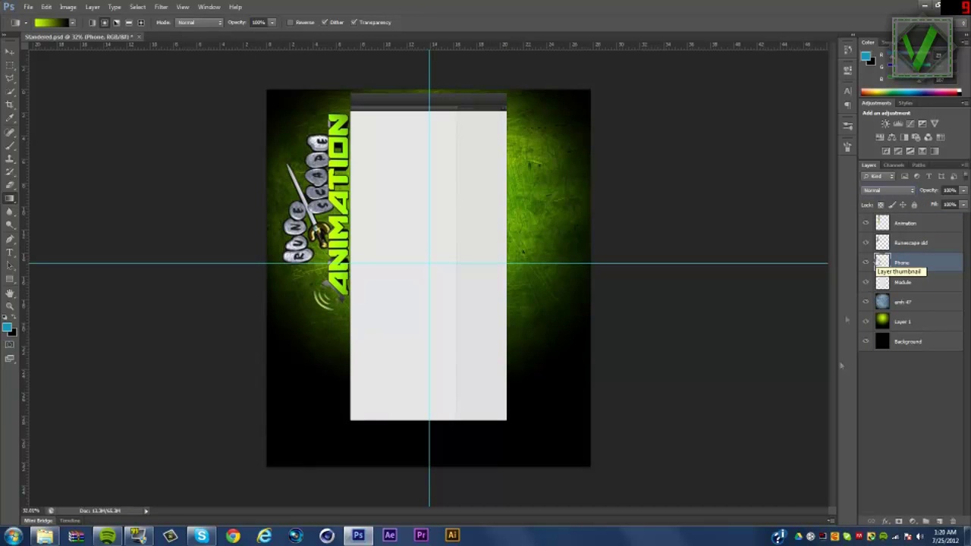
Step: Place the metal_texture_7_by_wojtar_stock image from the Textures folder over the logo area
left_click(45, 537)
left_click(216, 291)
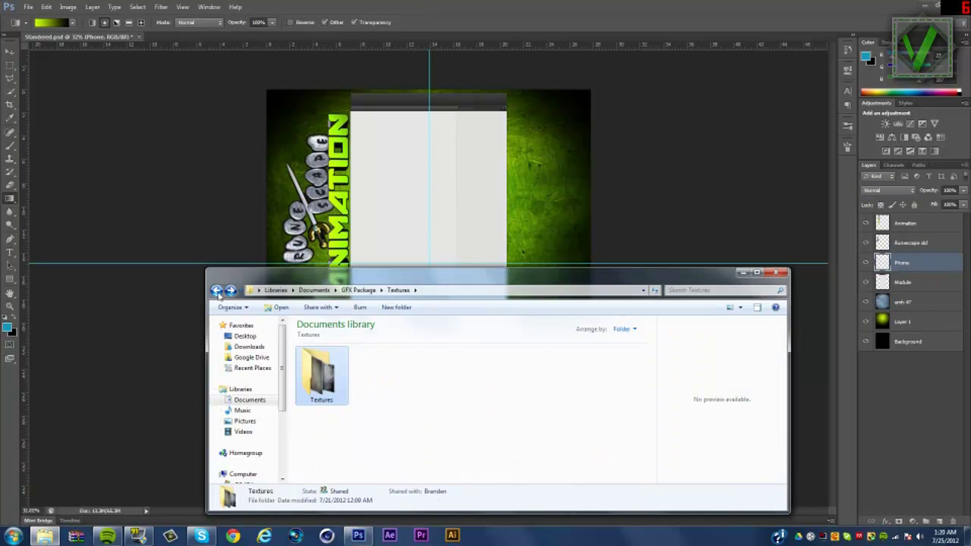
double_click(321, 376)
scroll(455, 425, "down", 3)
scroll(455, 425, "up", 3)
left_click(704, 241)
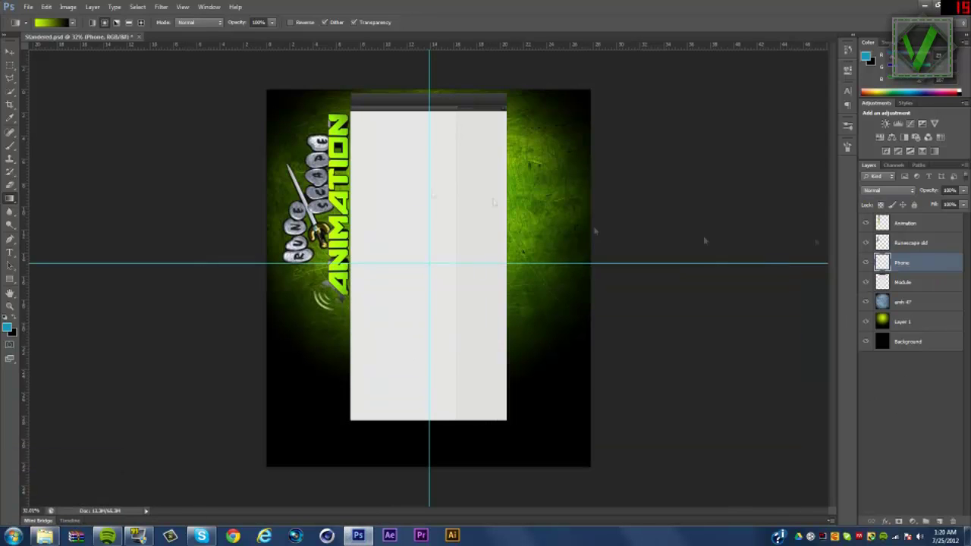
mouse_move(703, 241)
left_mouse_down()
mouse_move(444, 279)
mouse_move(401, 225)
mouse_move(337, 207)
left_mouse_up()
key("Return")
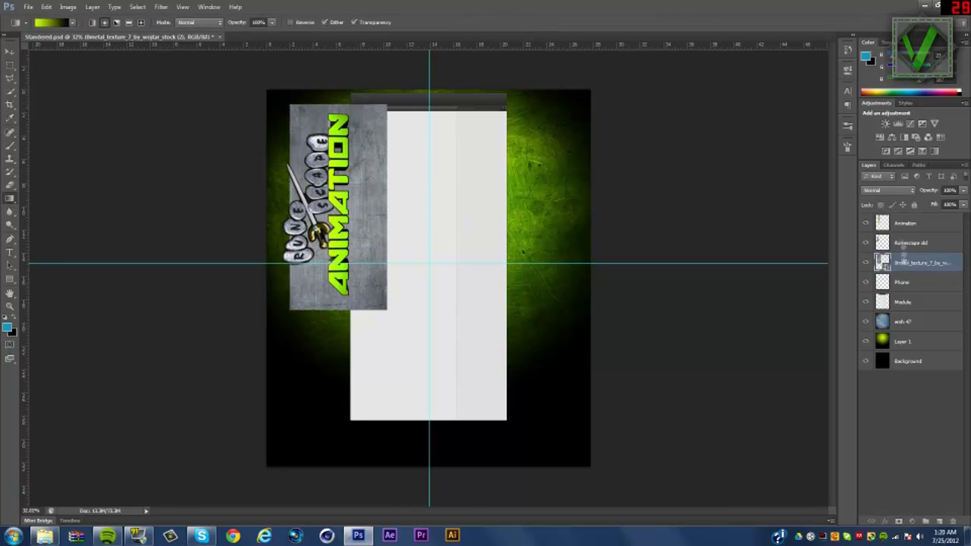
Step: Move the metal texture layer to the top, clip it to Animation at 26% opacity
right_click(910, 222)
mouse_move(903, 261)
left_mouse_down()
mouse_move(911, 222)
mouse_move(927, 208)
left_mouse_up()
left_click(827, 319)
right_click(918, 225)
key("Escape")
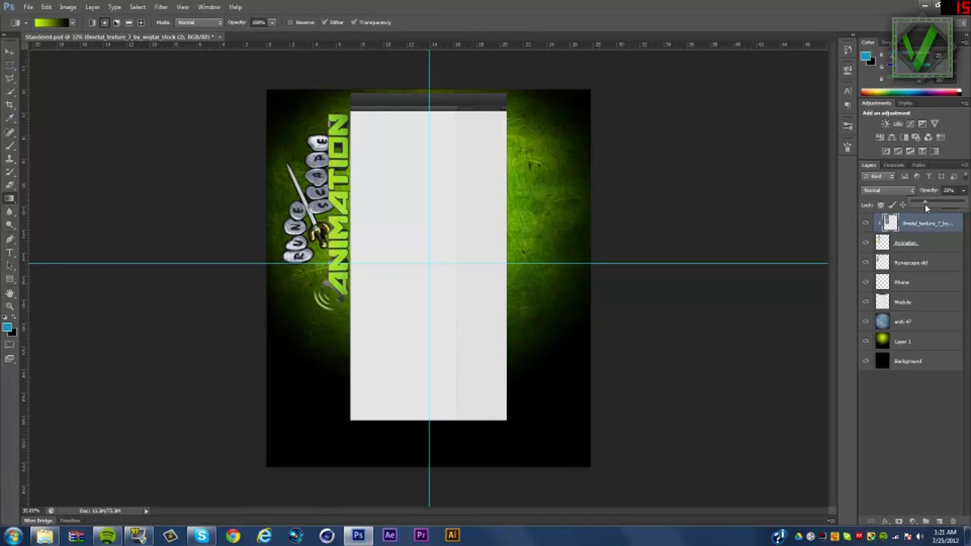
left_click(915, 425)
left_click(44, 536)
left_click(216, 290)
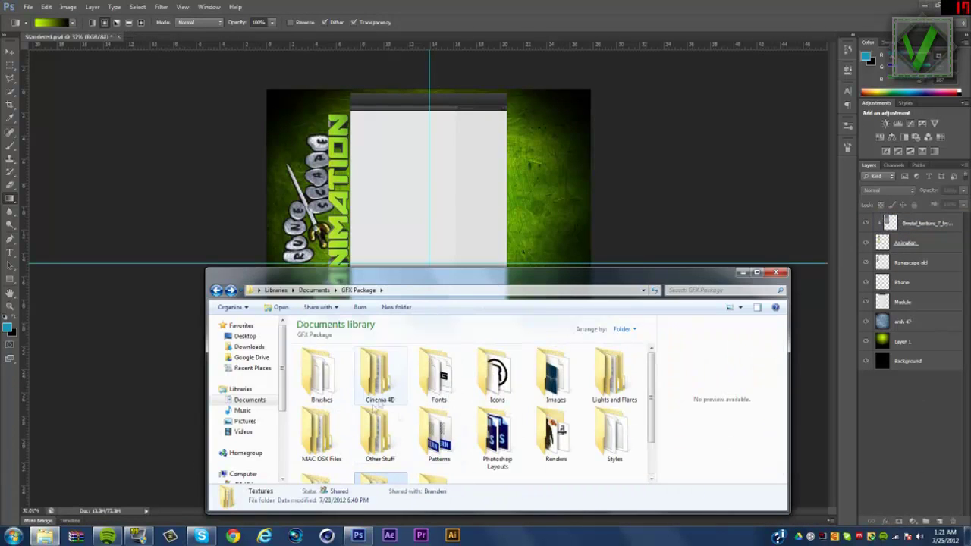
Step: Place the effekt5 image from the Images folder onto the canvas
double_click(556, 373)
scroll(627, 454, "down", 3)
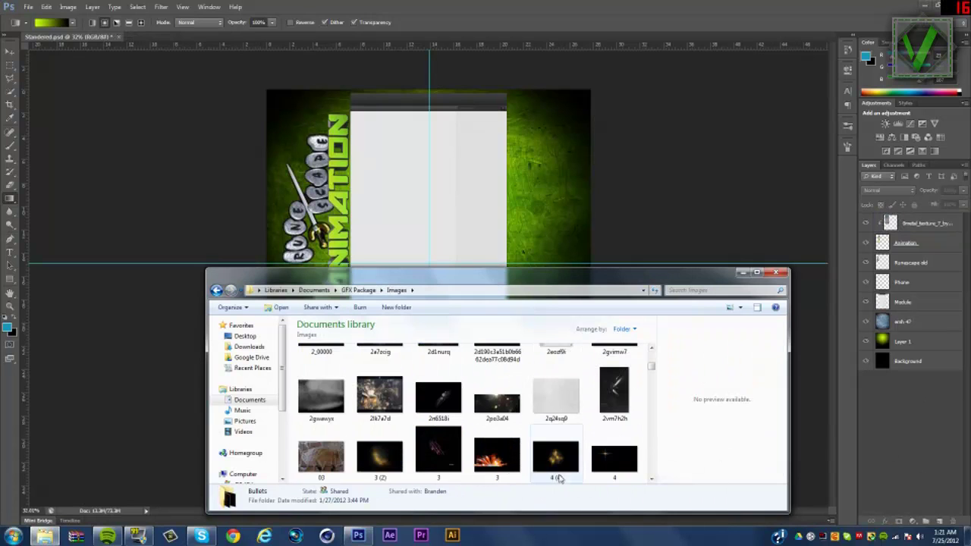
scroll(611, 453, "down", 3)
scroll(599, 452, "down", 2)
scroll(599, 452, "down", 3)
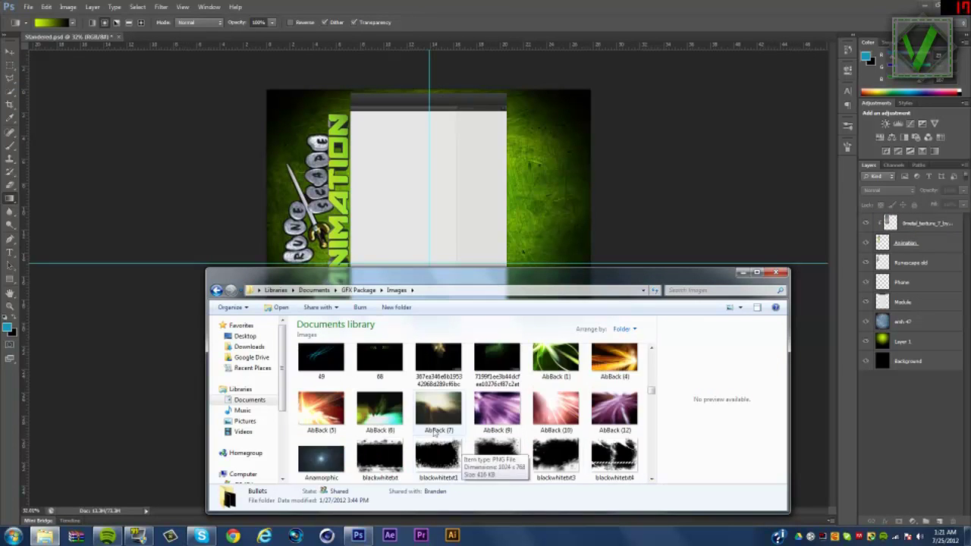
scroll(512, 438, "down", 2)
left_click(438, 442)
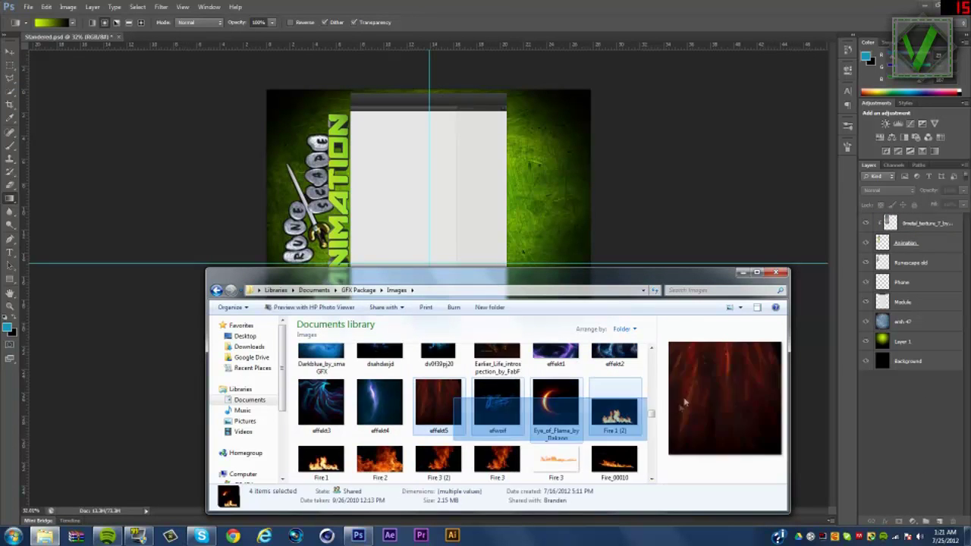
mouse_move(438, 441)
left_mouse_down()
mouse_move(607, 88)
mouse_move(531, 338)
mouse_move(477, 324)
left_mouse_up()
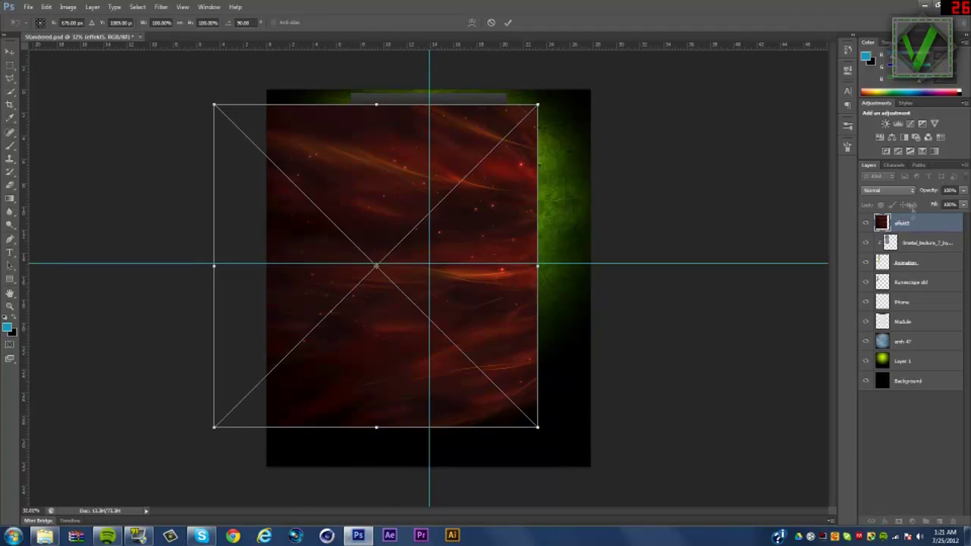
Step: Set effekt5 to Screen, fit it to the left strip and move it below Module
left_click(888, 189)
left_click(884, 274)
mouse_move(477, 261)
left_mouse_down()
mouse_move(328, 195)
mouse_move(311, 198)
left_mouse_up()
left_click_drag(190, 373, 190, 331)
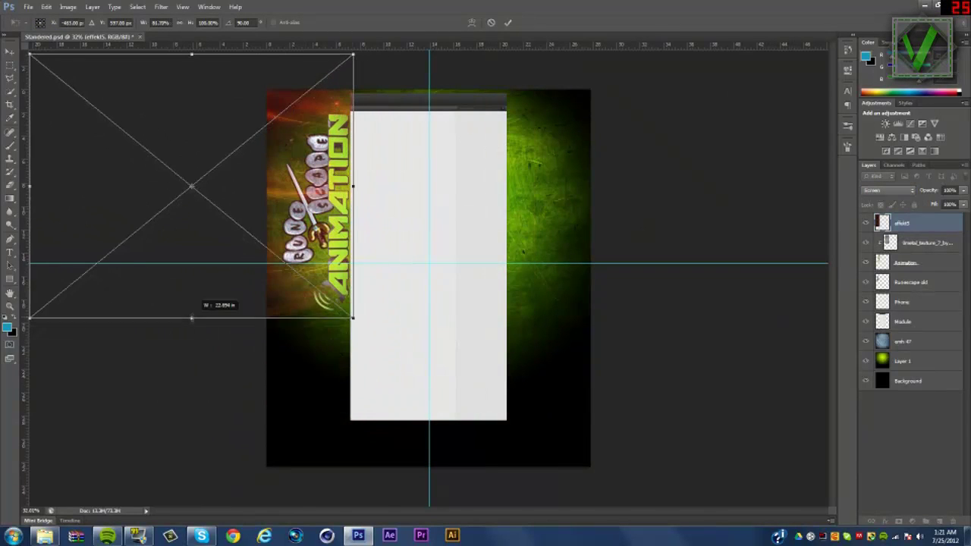
left_click(508, 22)
key("g")
left_click_drag(924, 325, 924, 328)
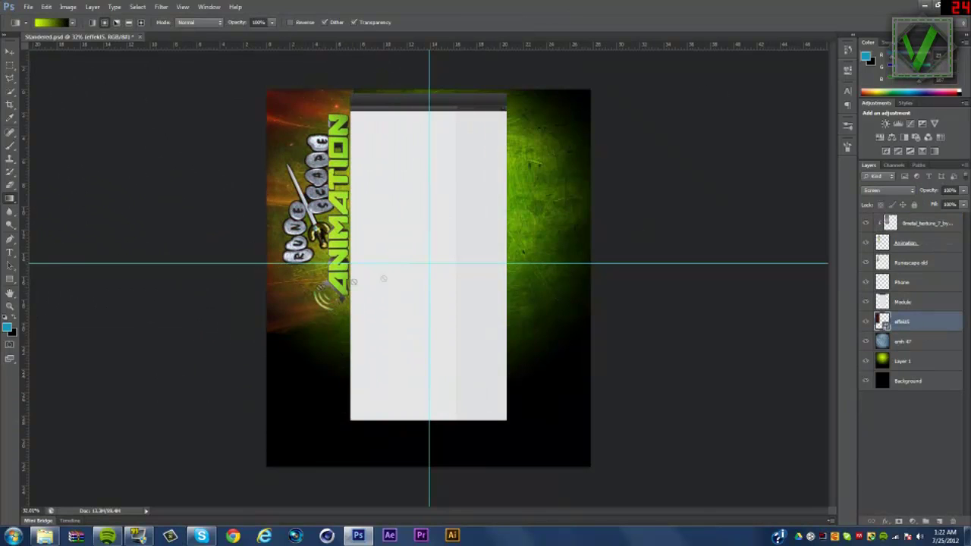
Step: Switch to the Eraser and choose a soft brush size
key("e")
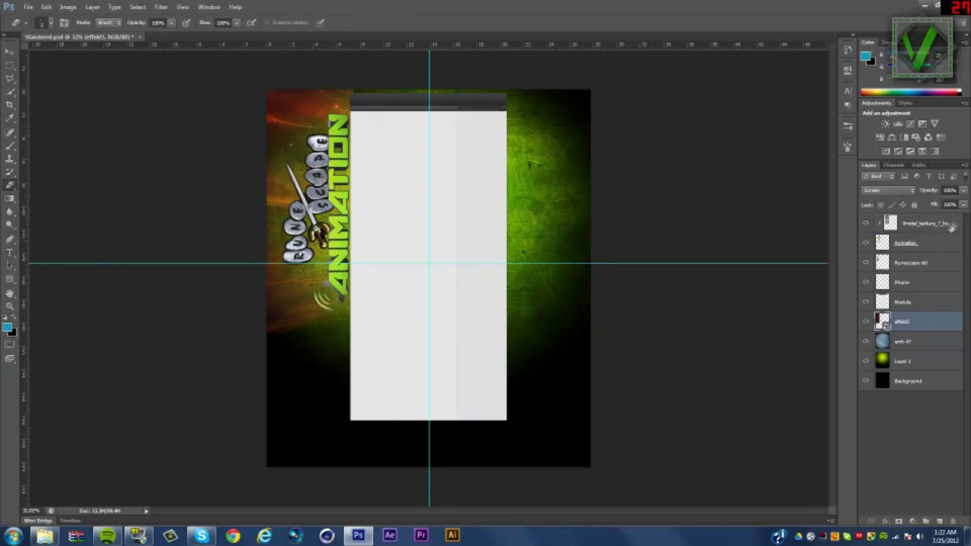
right_click(952, 226)
left_click(891, 185)
left_click(43, 22)
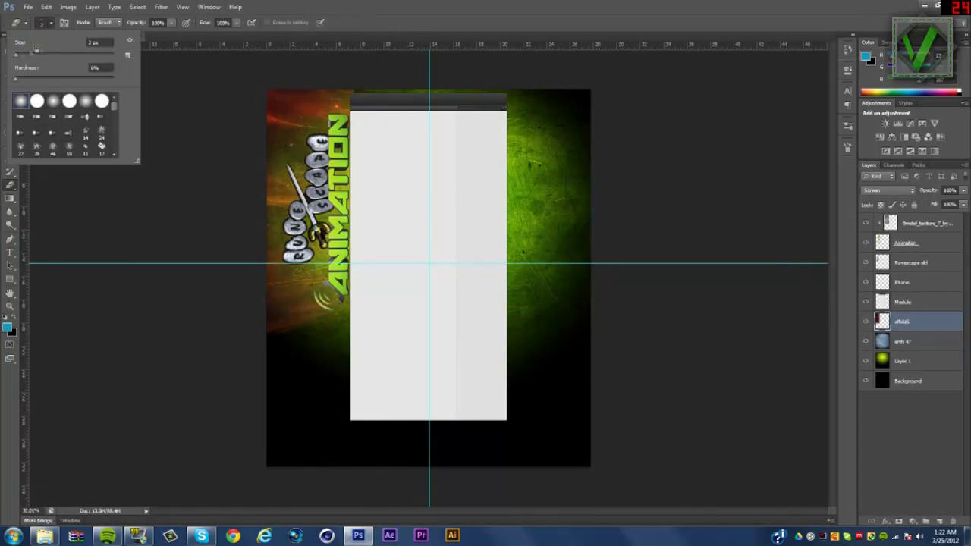
left_click(292, 139)
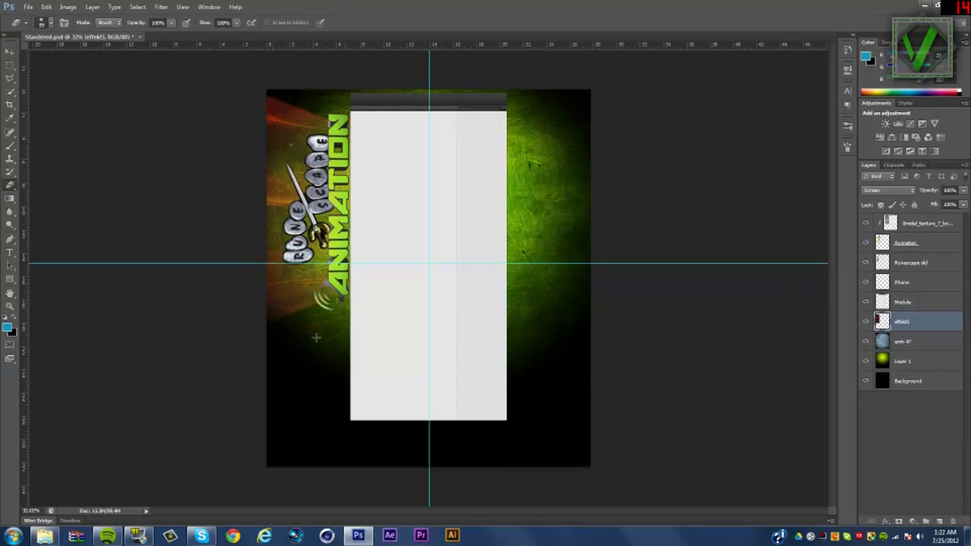
Step: Try Overlay blend mode on effekt5, then delete the effekt5 layer
left_click(888, 190)
left_click(888, 254)
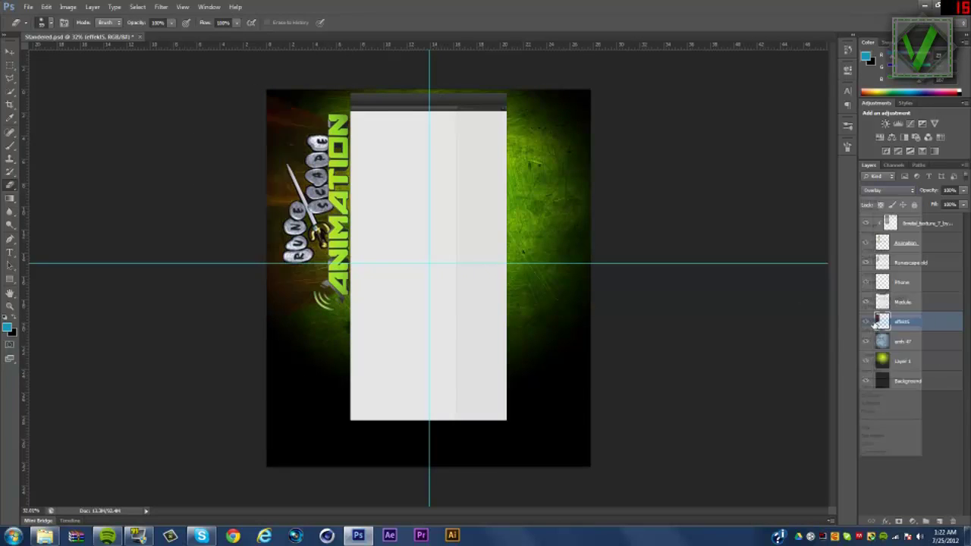
key("alt+Tab")
key("alt+Tab")
key("Delete")
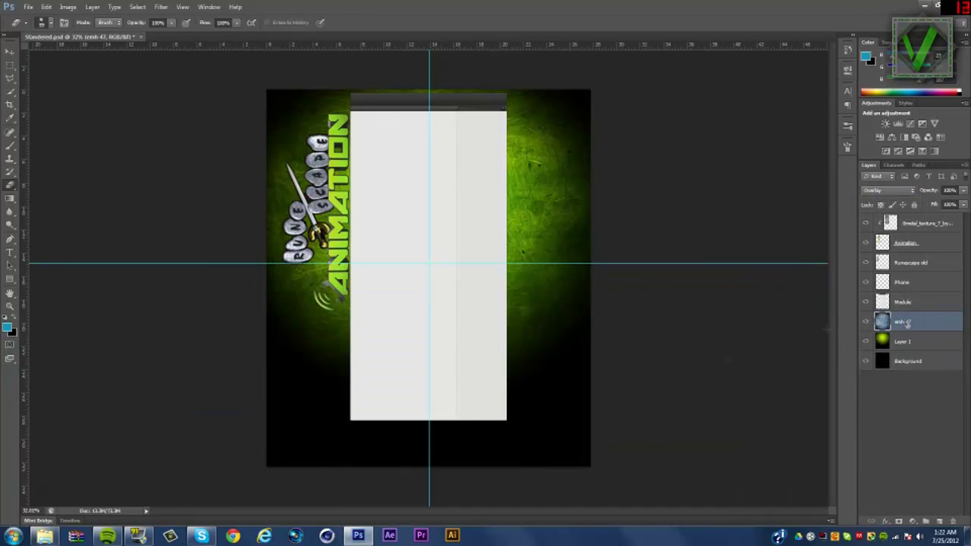
key("alt+Tab")
Step: Place the texture10byflo image onto the canvas
scroll(528, 399, "down", 5)
scroll(539, 410, "down", 5)
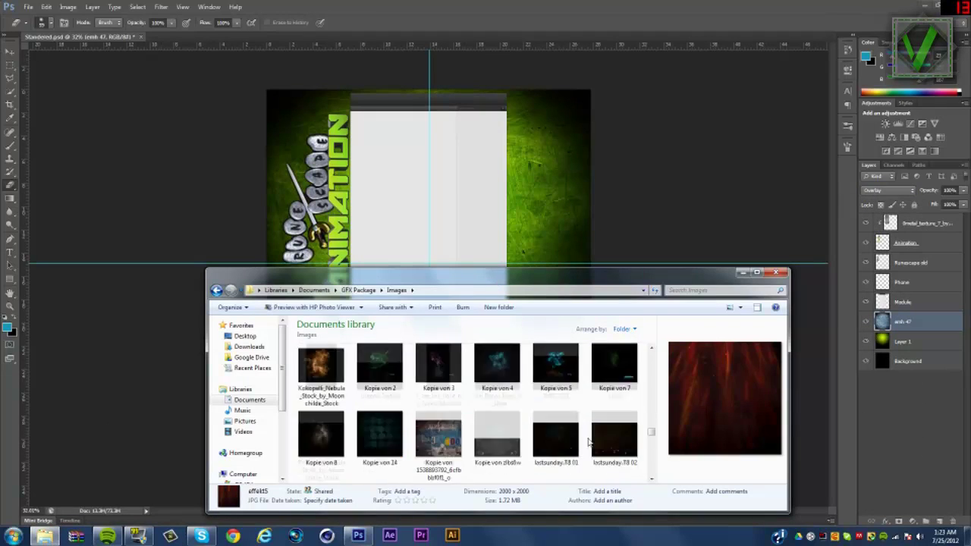
scroll(562, 425, "down", 5)
scroll(590, 444, "down", 5)
scroll(590, 444, "down", 5)
left_click(323, 421)
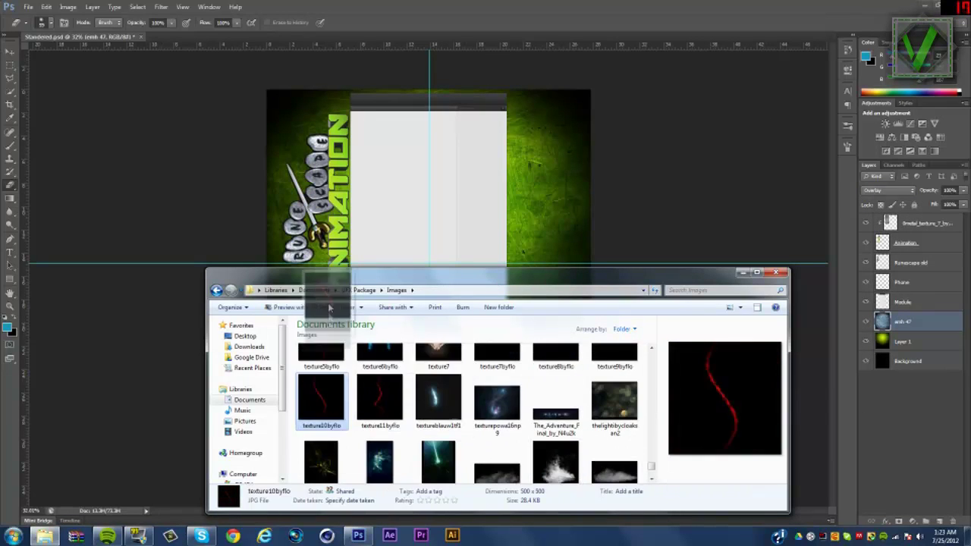
left_click_drag(322, 421, 340, 240)
Step: Try texture10byflo in Screen mode stretched over the logo strip, then discard it
left_click(887, 190)
left_click(870, 283)
left_click_drag(341, 283, 309, 265)
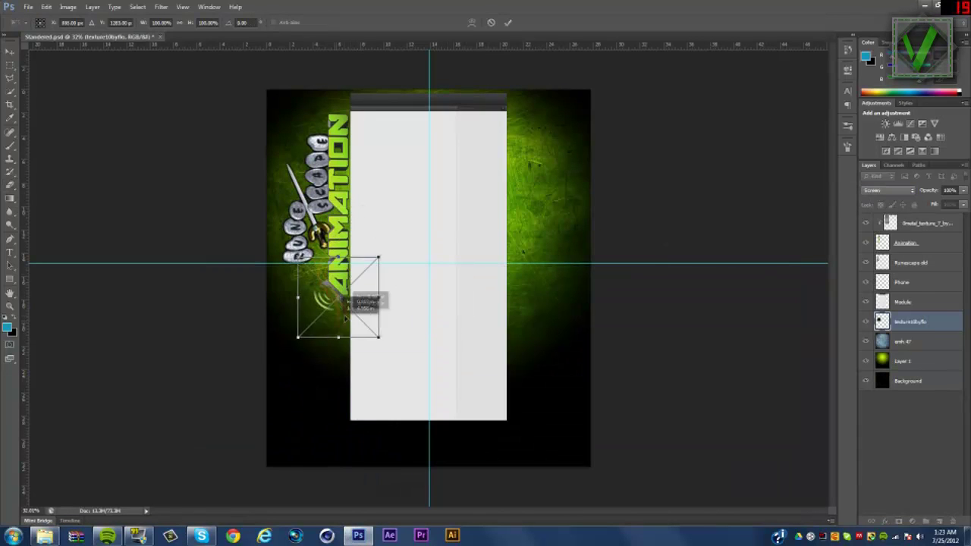
left_click_drag(327, 123, 328, 103)
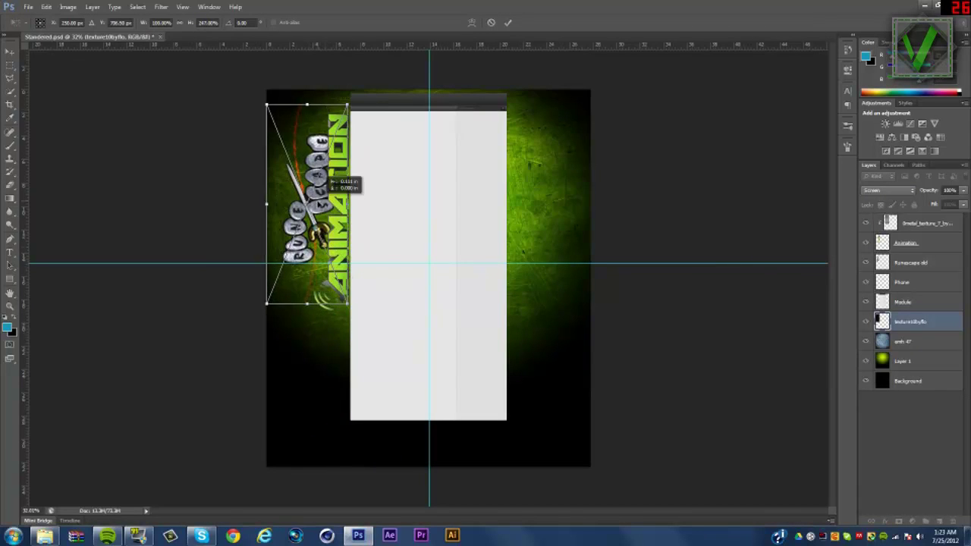
left_click_drag(332, 183, 332, 182)
key("Return")
Step: Place the Untitled-41 smoke image in Screen mode over the logo
left_click(45, 536)
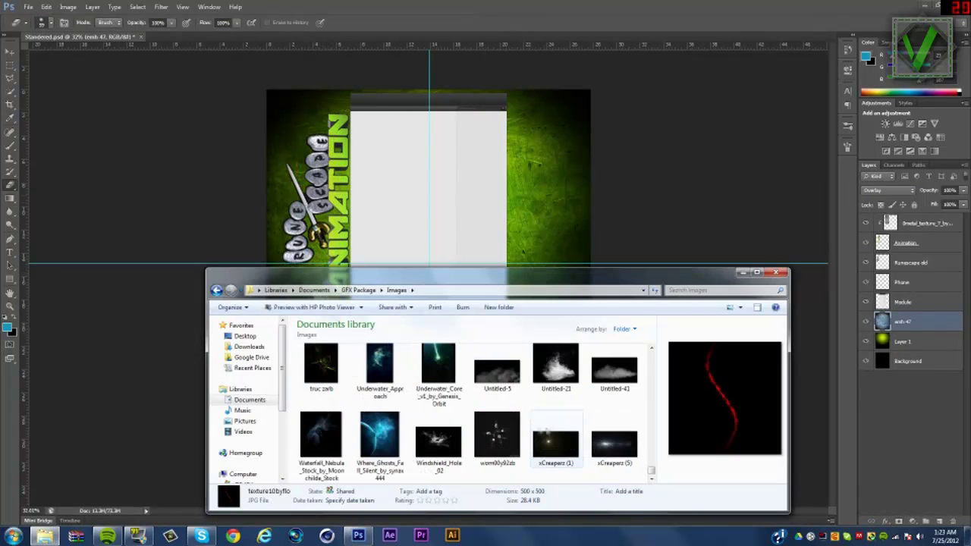
scroll(531, 417, "down", 5)
left_click_drag(607, 398, 380, 194)
left_click(888, 190)
left_click(872, 279)
left_click_drag(461, 292, 357, 220)
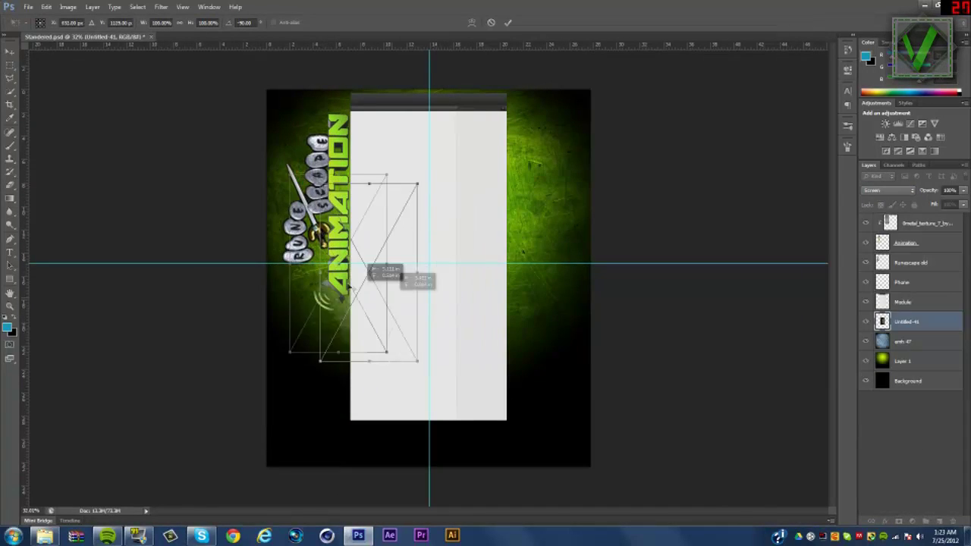
key("Return")
Step: Duplicate the smoke layer, flip the copy vertically and move it up beside the logo
right_click(911, 322)
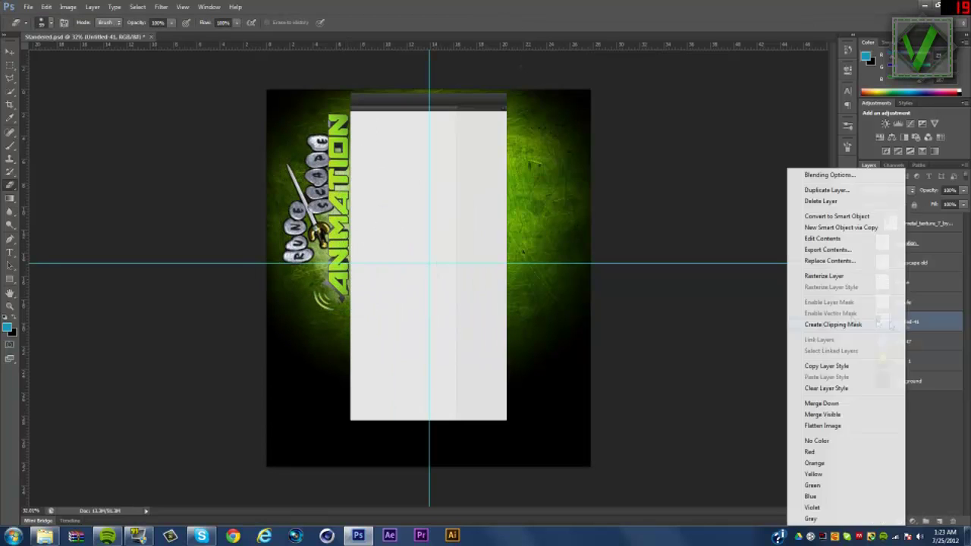
left_click(838, 208)
key("Return")
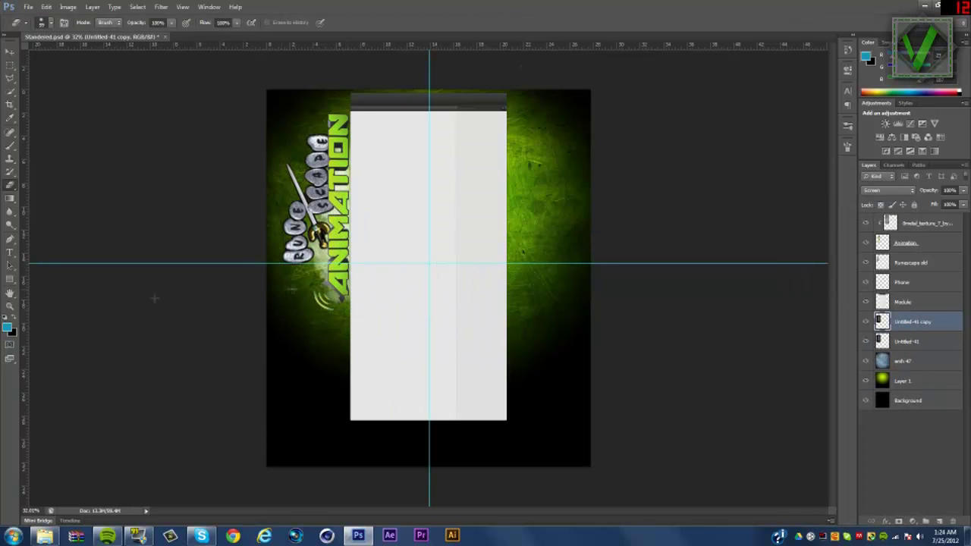
key("ctrl+t")
right_click(319, 256)
left_click(347, 422)
left_click_drag(352, 214, 346, 189)
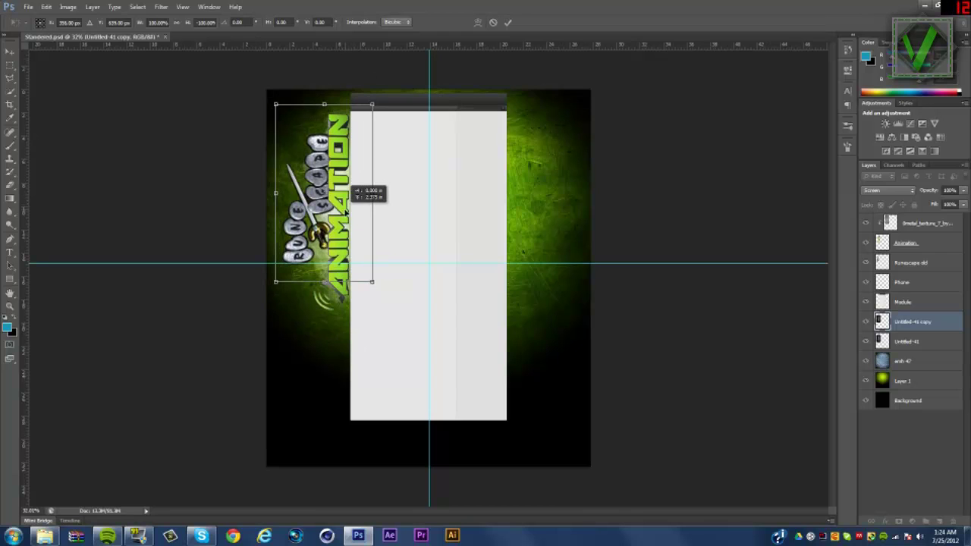
Step: Commit the flipped smoke copy and browse the file window for a fire image
left_click(511, 24)
left_click(44, 536)
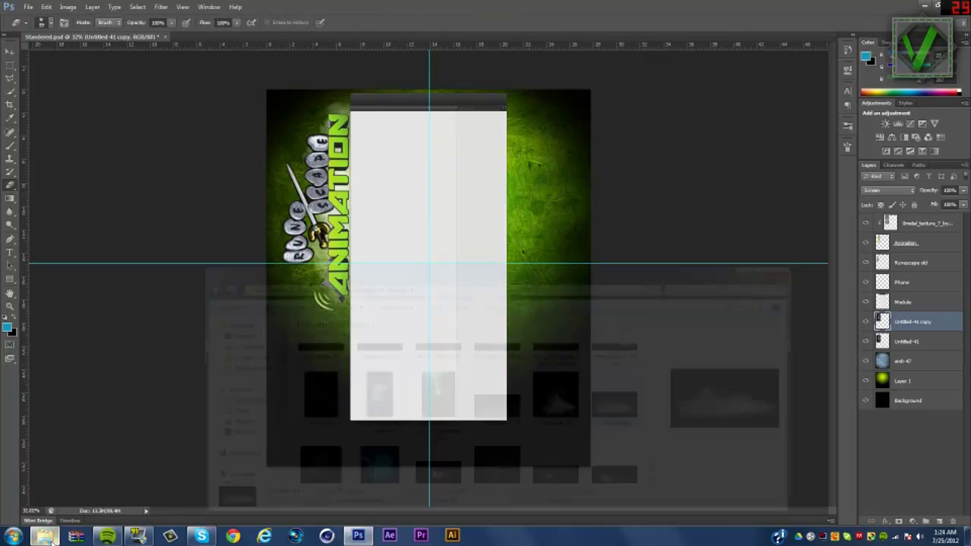
scroll(397, 445, "down", 2)
scroll(398, 445, "down", 2)
scroll(397, 446, "down", 3)
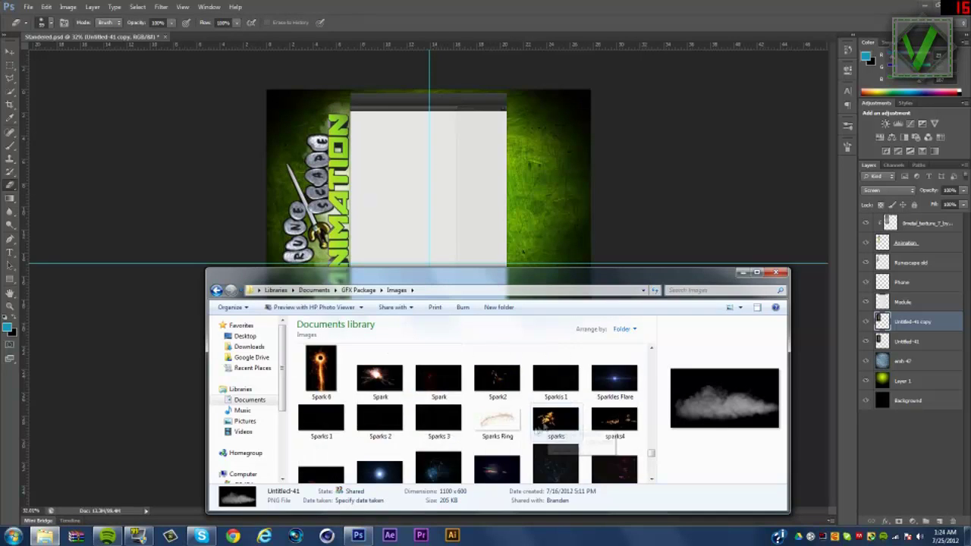
scroll(397, 446, "down", 3)
scroll(455, 425, "down", 3)
scroll(583, 394, "down", 3)
scroll(583, 394, "up", 5)
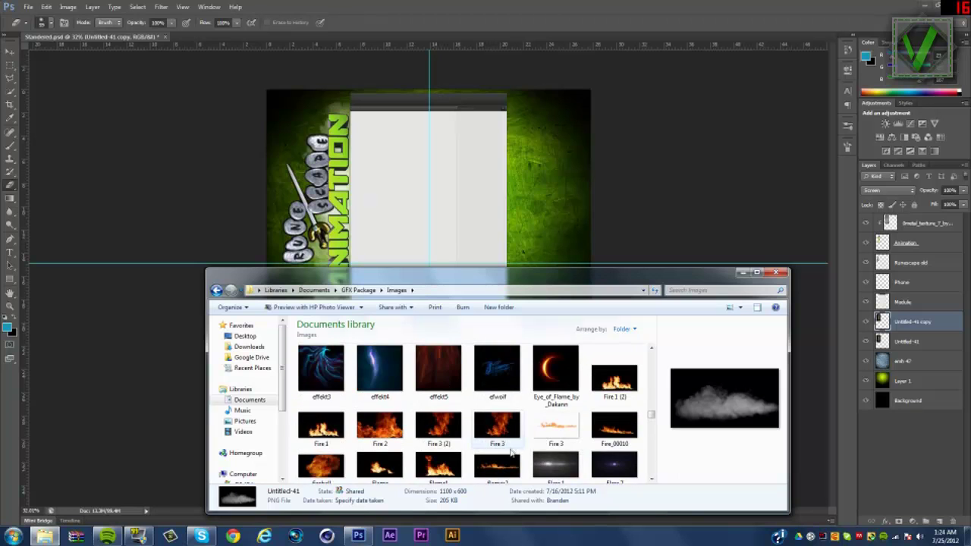
scroll(450, 370, "down", 1)
scroll(451, 369, "up", 2)
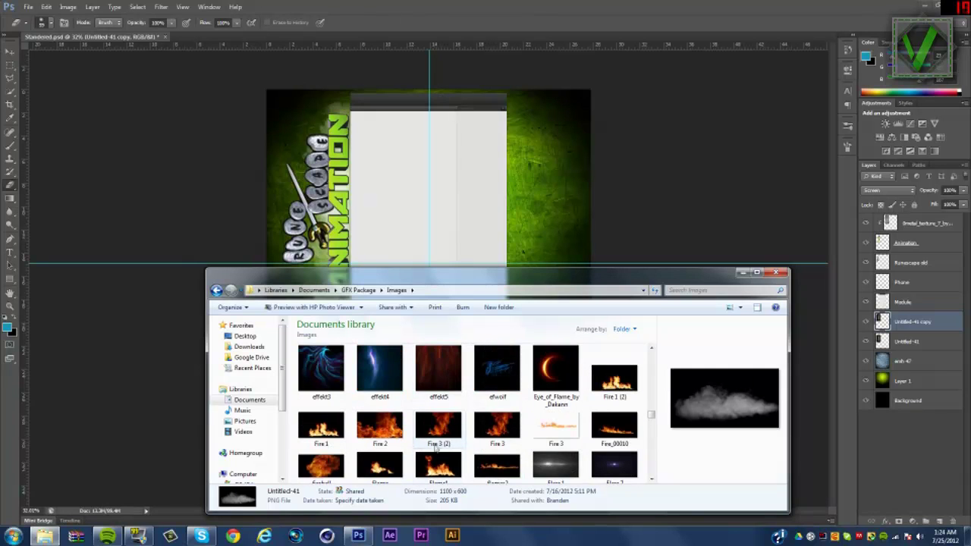
Step: Place the fire image on the logo's lower left in Screen mode, flipped and enlarged
left_click_drag(438, 421, 296, 292)
left_click(887, 190)
mouse_move(364, 273)
left_mouse_down()
mouse_move(296, 277)
mouse_move(346, 311)
left_mouse_up()
left_click(883, 275)
right_click(287, 290)
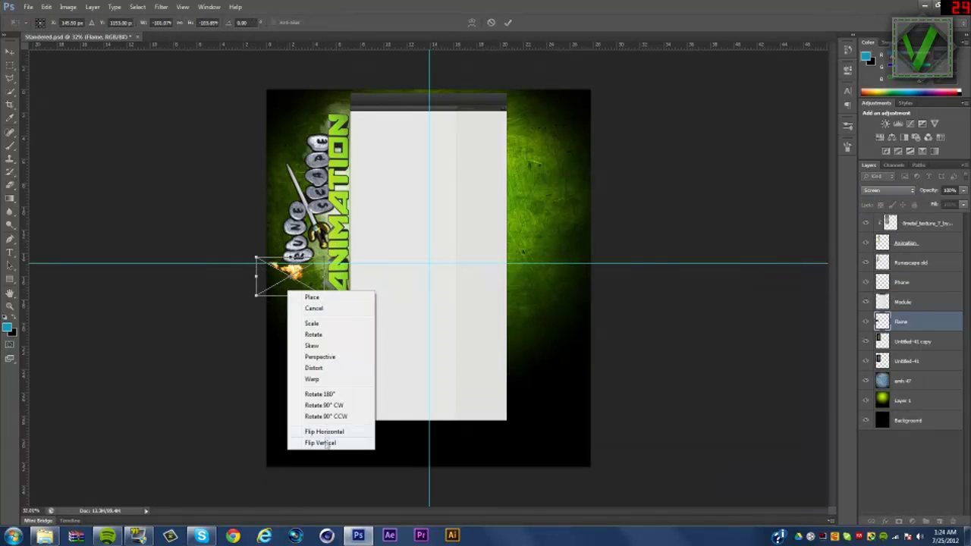
left_click(313, 312)
mouse_move(320, 260)
left_mouse_down()
mouse_move(382, 240)
mouse_move(353, 228)
mouse_move(338, 204)
left_mouse_up()
left_click(507, 22)
Step: Bring up the layer options menu for the Flame layer
right_click(907, 322)
key("Escape")
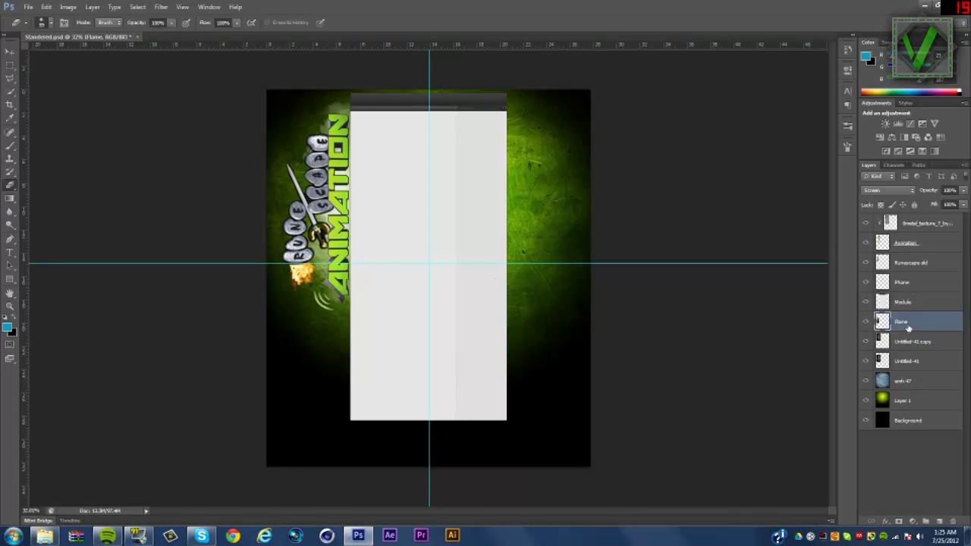
right_click(908, 324)
Step: Duplicate the Flame layer, flip the copy vertically, and rotate it about 155° over the logo's top
left_click(827, 210)
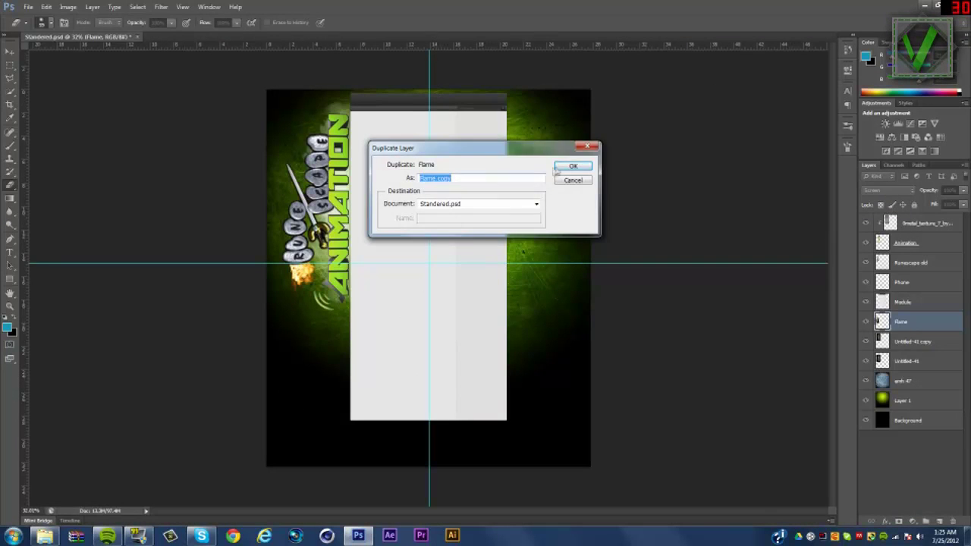
key("Return")
key("ctrl+t")
right_click(301, 262)
left_click(342, 421)
left_click_drag(307, 286, 338, 140)
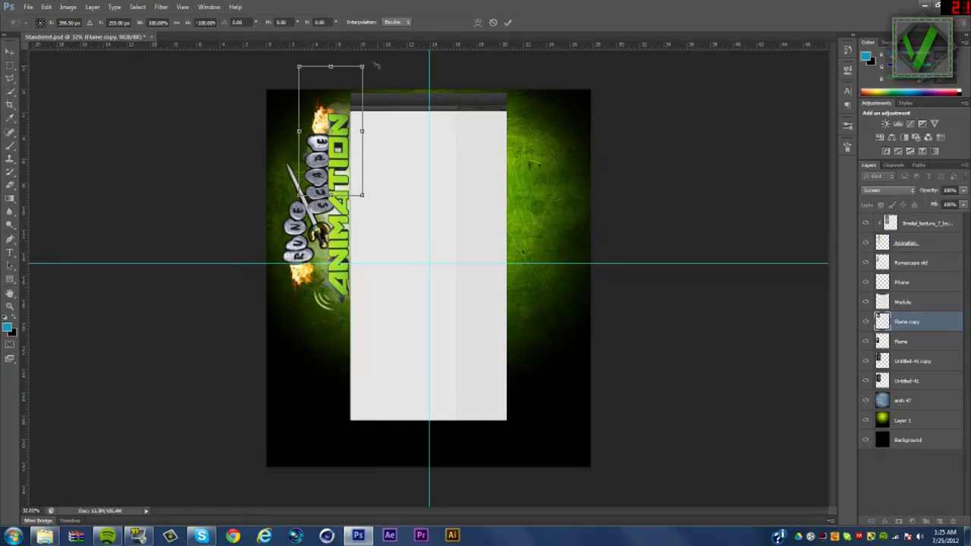
left_click_drag(376, 66, 336, 161)
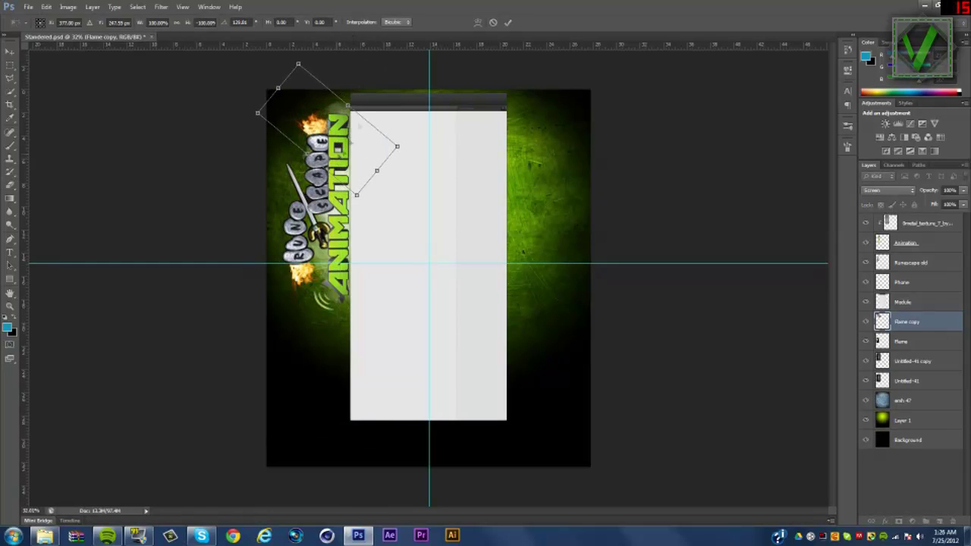
left_click(507, 22)
key("e")
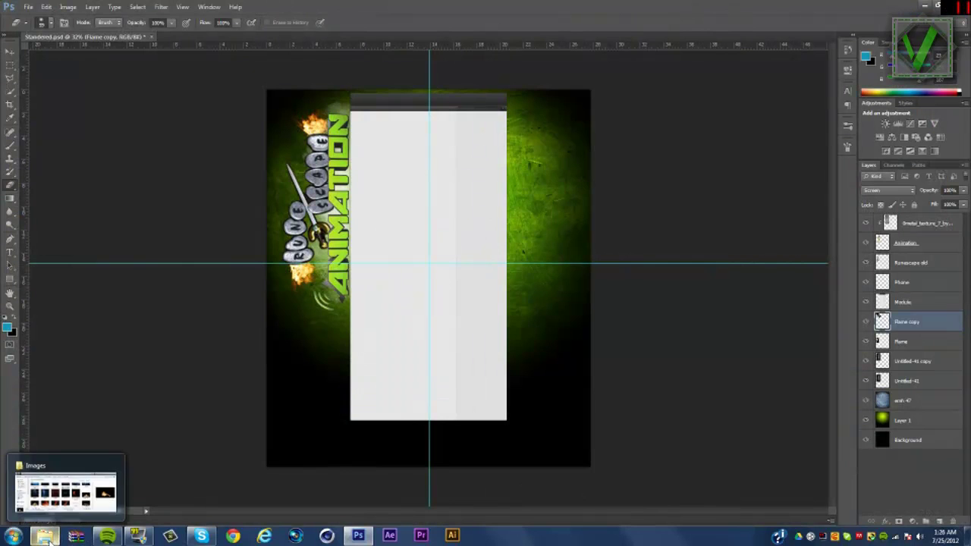
left_click(45, 537)
Step: Try placing a library image on the canvas, then cancel the placement
scroll(448, 445, "down", 3)
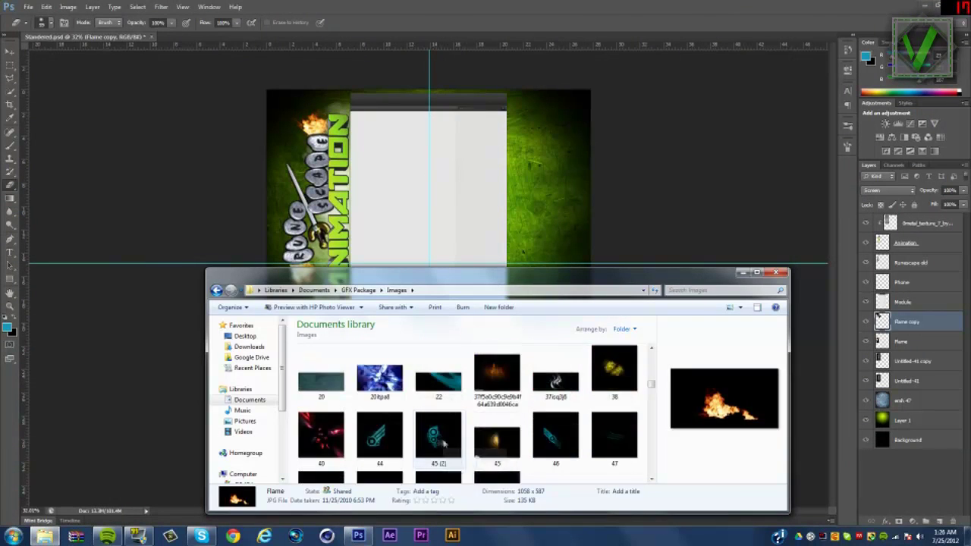
scroll(448, 445, "down", 2)
left_click_drag(436, 398, 477, 321)
key("Escape")
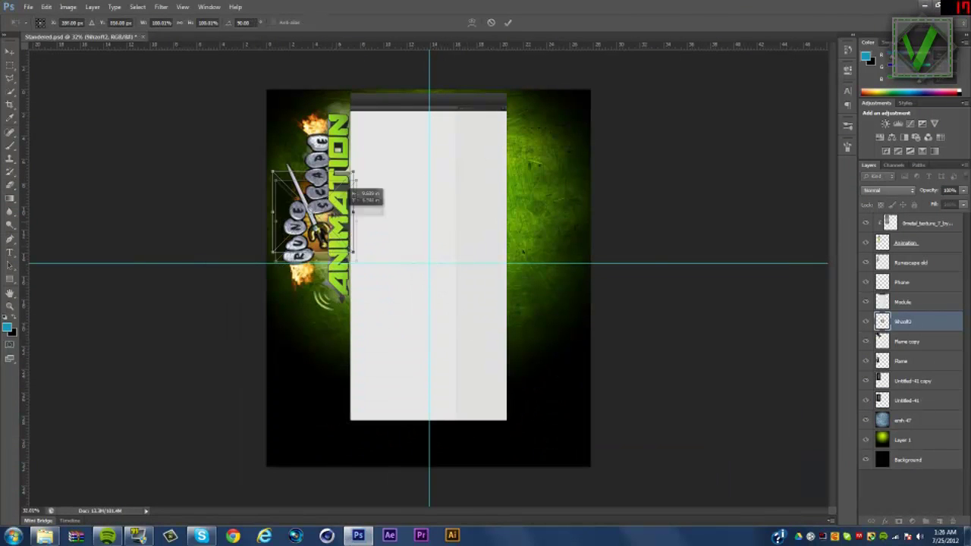
left_click(46, 537)
Step: Browse the Hits and Stock Images folders, returning to the Images folder
scroll(502, 479, "up", 5)
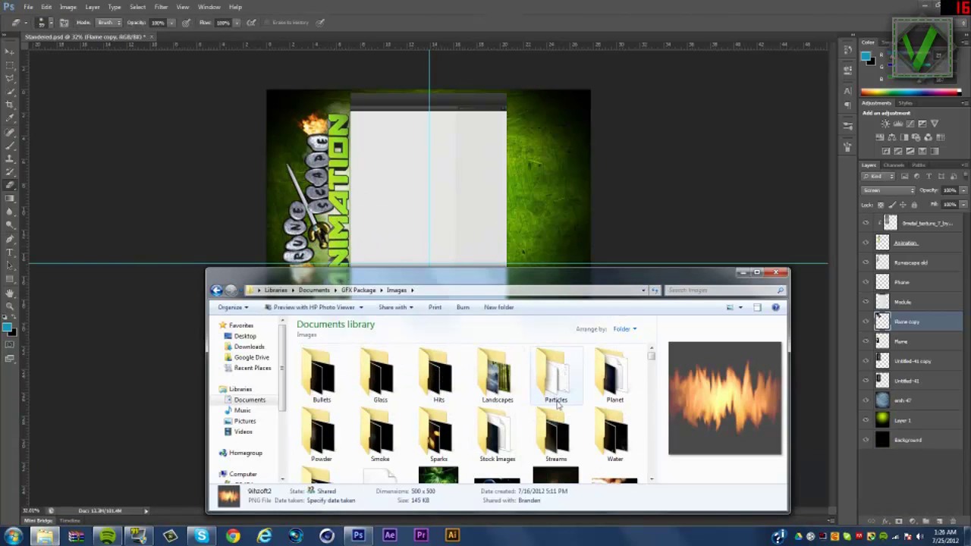
left_click(323, 436)
double_click(438, 374)
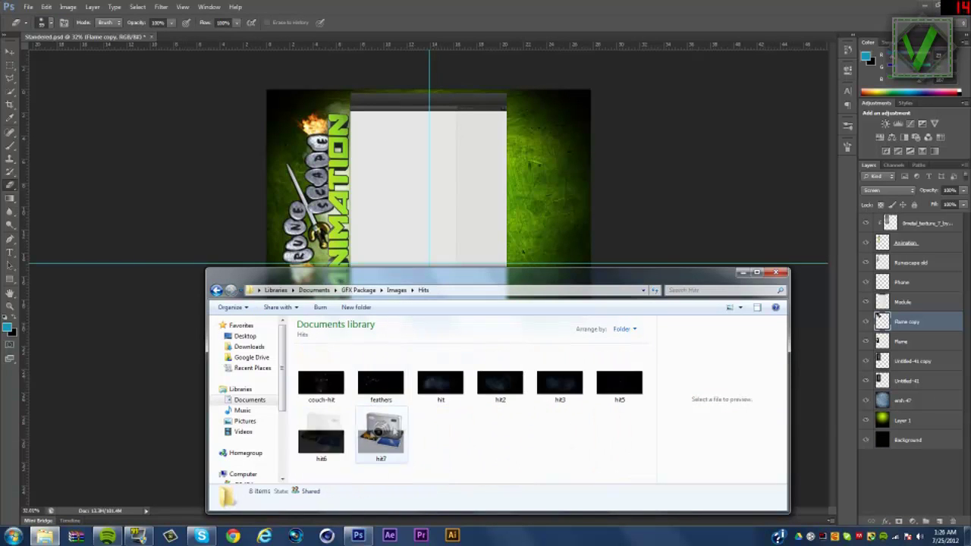
key("BackSpace")
double_click(497, 434)
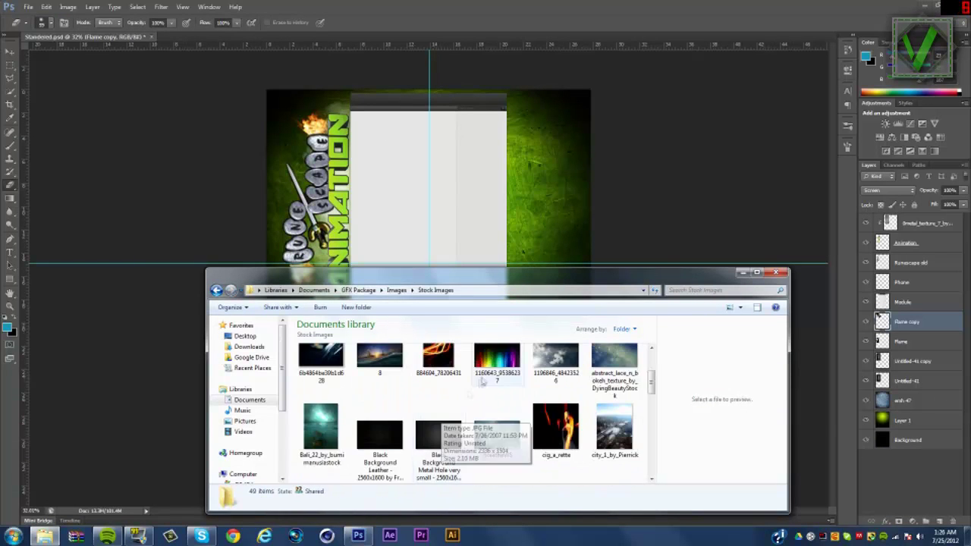
scroll(504, 376, "down", 3)
scroll(508, 383, "down", 3)
scroll(516, 391, "down", 3)
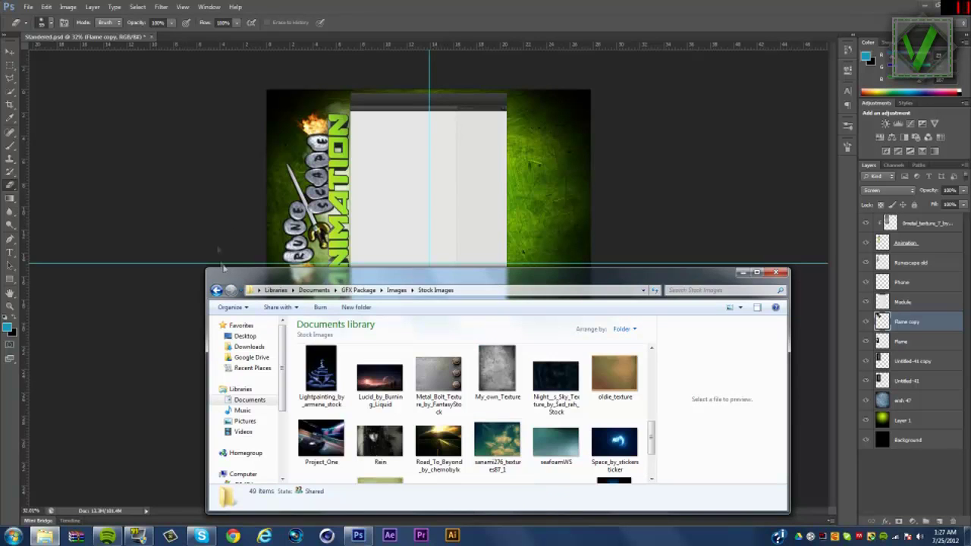
key("BackSpace")
Step: Place a chosen texture image, shrink it into position and set it to Screen
double_click(555, 373)
left_click(321, 379)
mouse_move(320, 379)
left_mouse_down()
mouse_move(430, 278)
mouse_move(351, 221)
mouse_move(364, 201)
left_mouse_up()
left_click(889, 190)
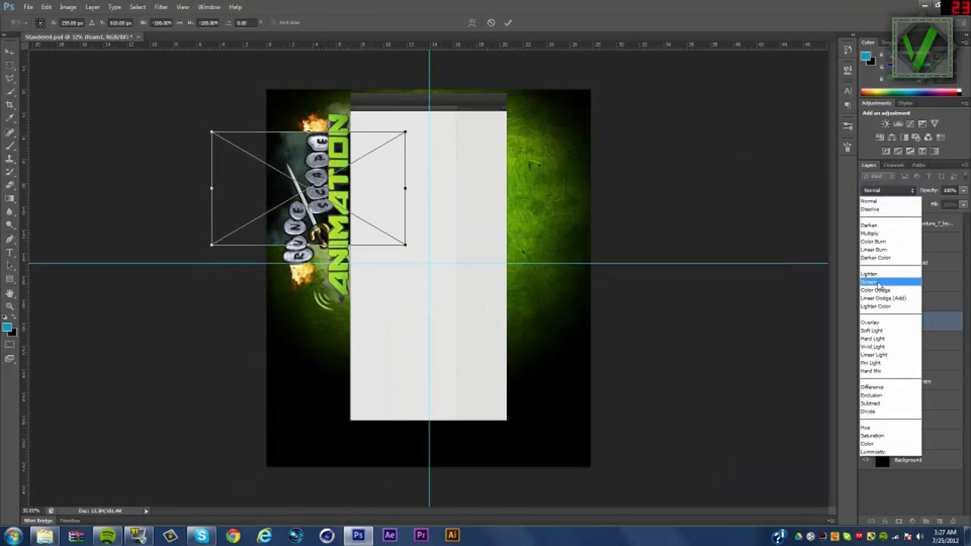
left_click(884, 277)
key("Return")
key("e")
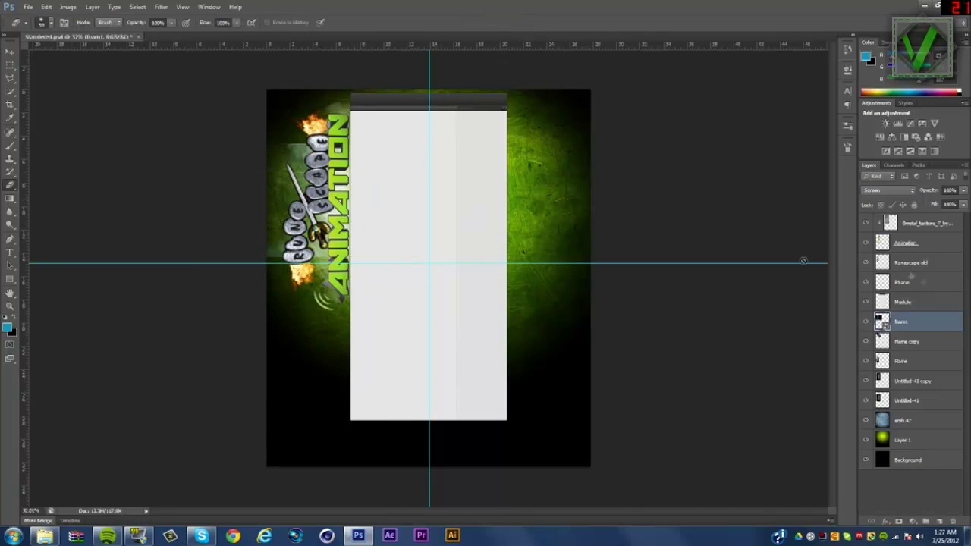
Step: Delete the Foam layer
right_click(930, 322)
left_click(274, 217)
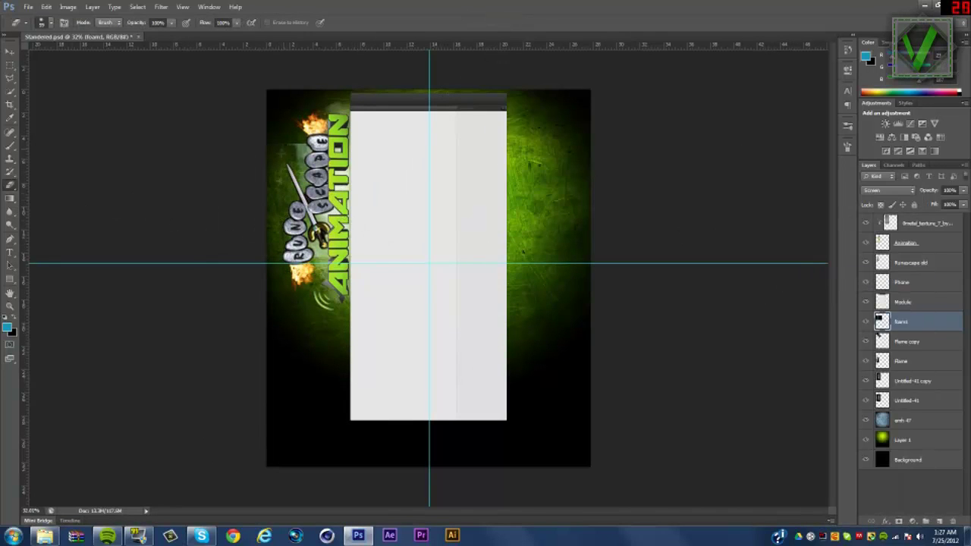
key("Delete")
Step: Try the Copper_Planet image from the Planet folder in Screen mode, then cancel it
left_click(44, 536)
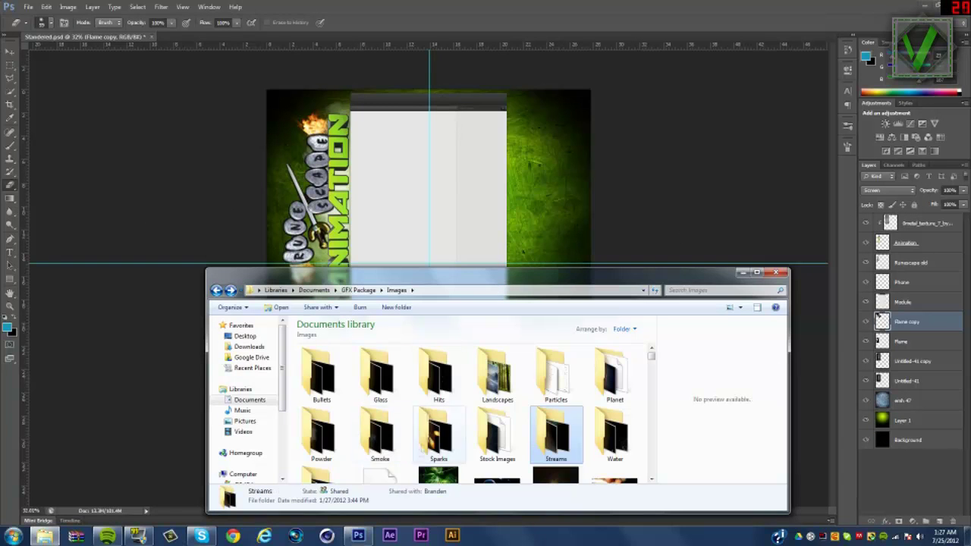
type("planet")
key("Return")
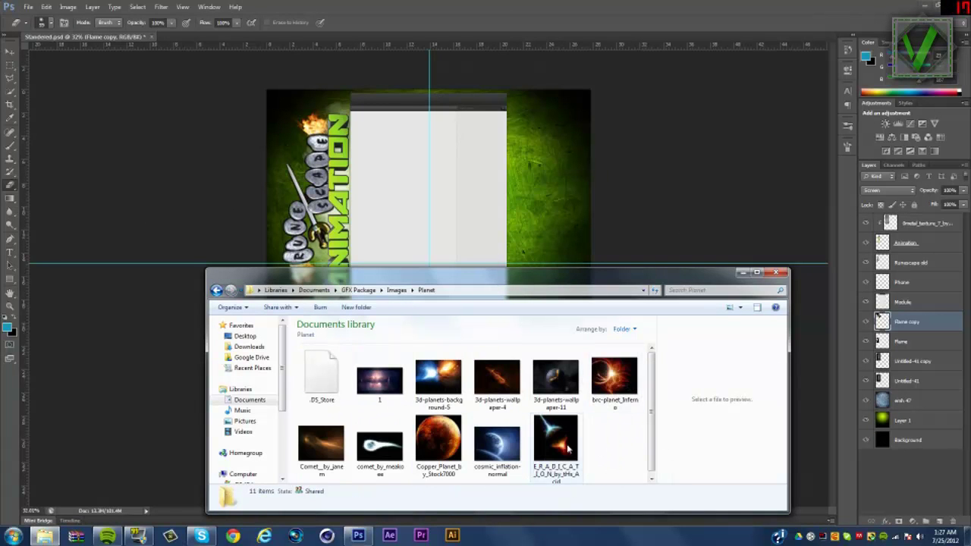
left_click_drag(438, 444, 428, 228)
left_click(889, 190)
left_click(876, 283)
left_click_drag(429, 277, 205, 216)
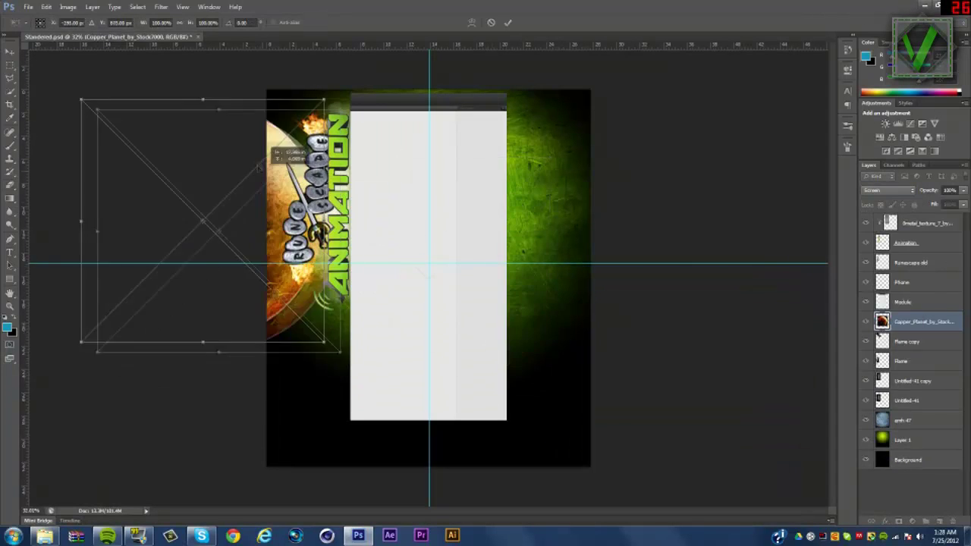
key("Escape")
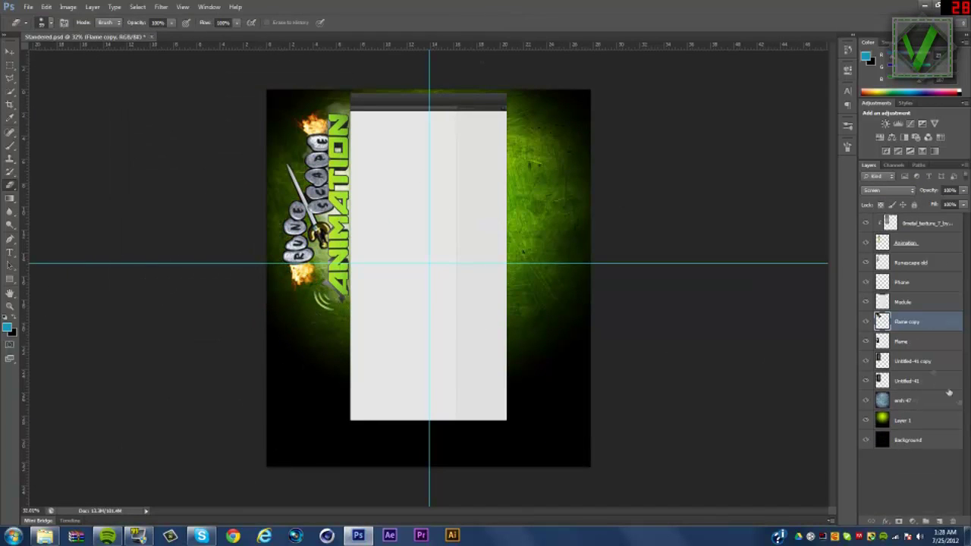
Step: Open and close the Flame copy's layer style settings, then reopen its layer options
right_click(905, 322)
left_click(820, 183)
left_click(792, 60)
right_click(932, 325)
Step: Recolour Flame copy with Hue/Saturation: hue 50, saturation -50, lightness raised
key("Escape")
key("ctrl+u")
mouse_move(642, 220)
left_mouse_down()
mouse_move(587, 225)
mouse_move(668, 223)
left_mouse_up()
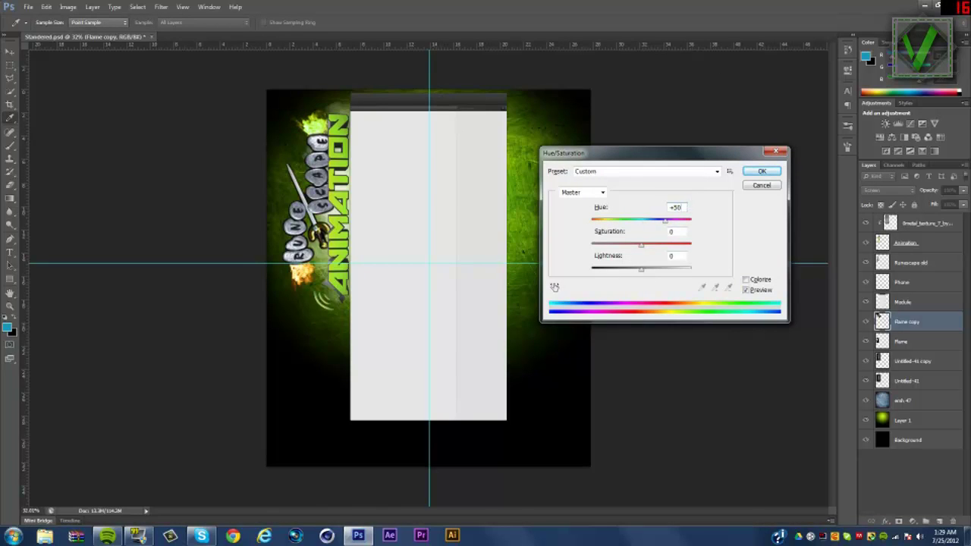
left_click_drag(641, 244, 623, 245)
type("-50")
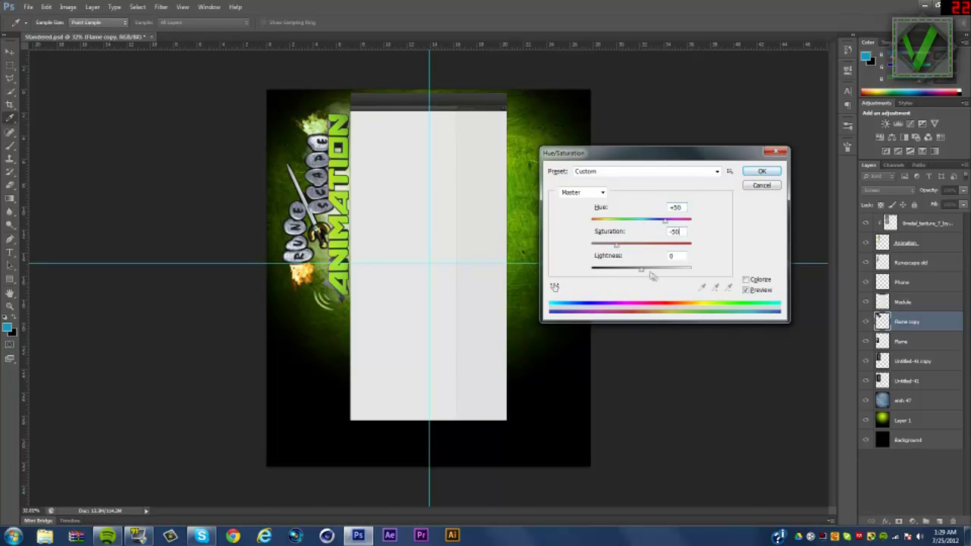
left_click_drag(651, 276, 706, 274)
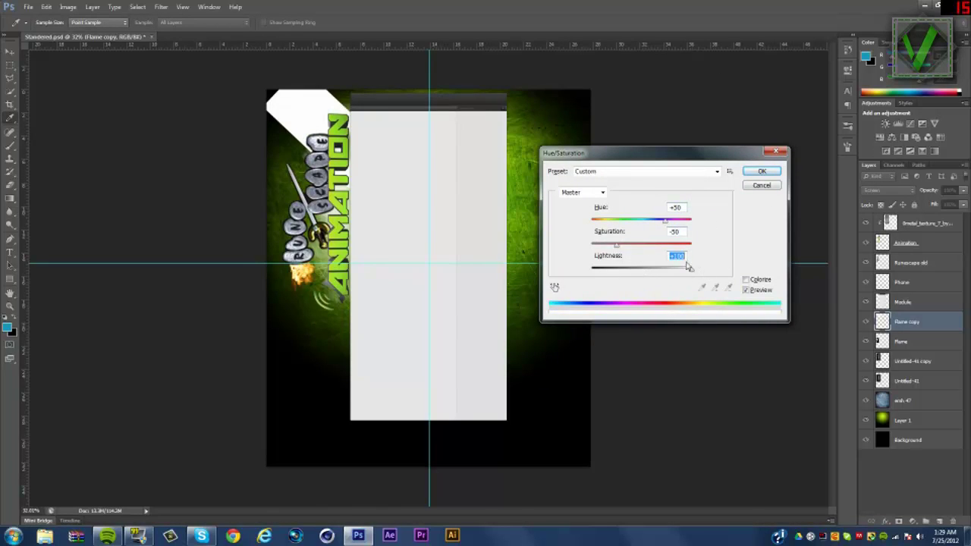
left_click(761, 171)
Step: Apply a matching Hue/Saturation recolour (hue 50, saturation -50) to the Flame layer
left_click(911, 342)
key("ctrl+u")
type("5")
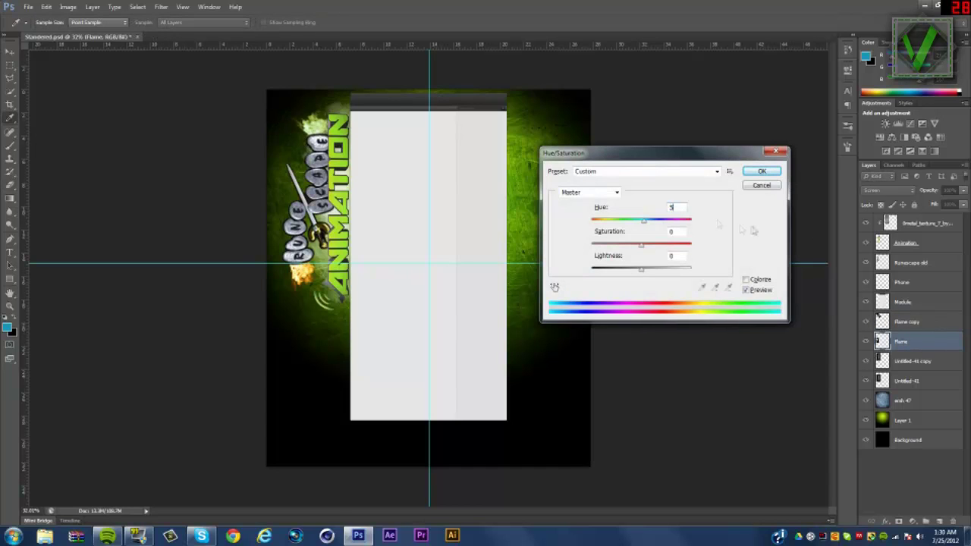
type("0")
key("Tab")
type("50")
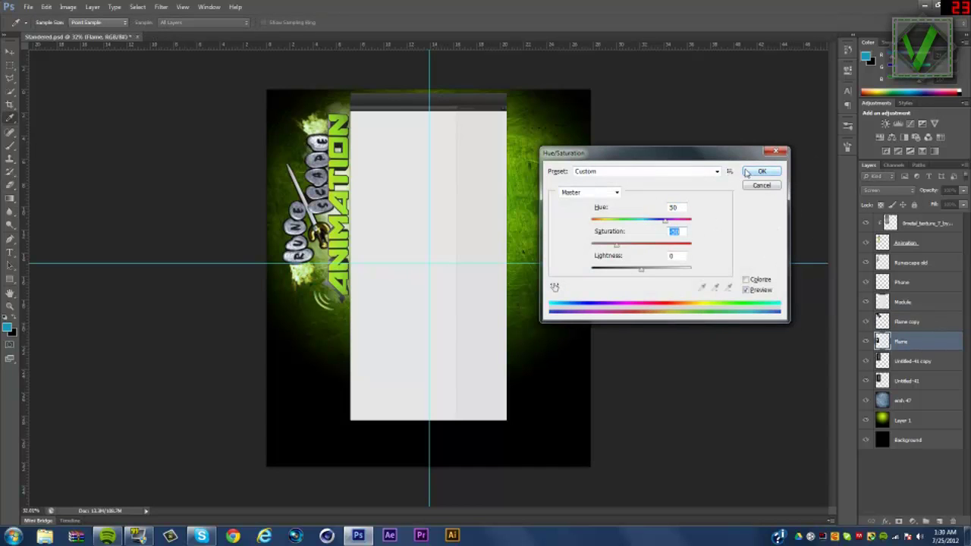
left_click(749, 173)
key("e")
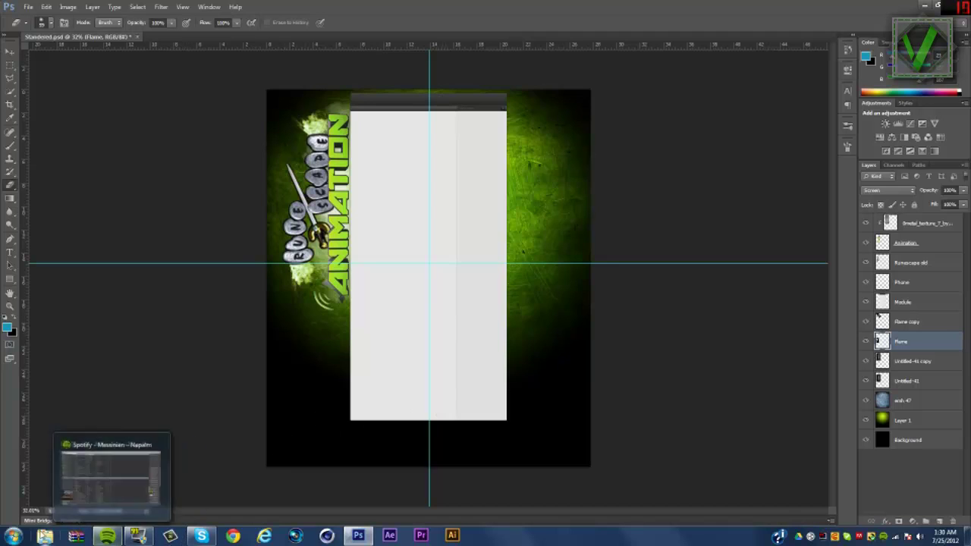
Step: Open GFX Package > Images in the file window and select the Flame1 image
left_click(45, 536)
double_click(497, 444)
double_click(554, 371)
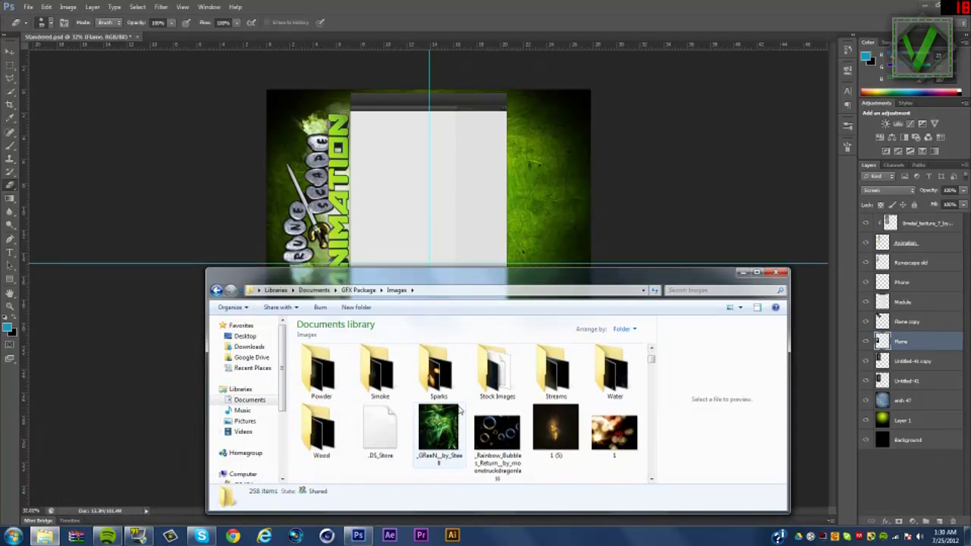
scroll(455, 418, "up", 2)
scroll(447, 425, "down", 5)
scroll(447, 455, "up", 1)
scroll(448, 459, "down", 5)
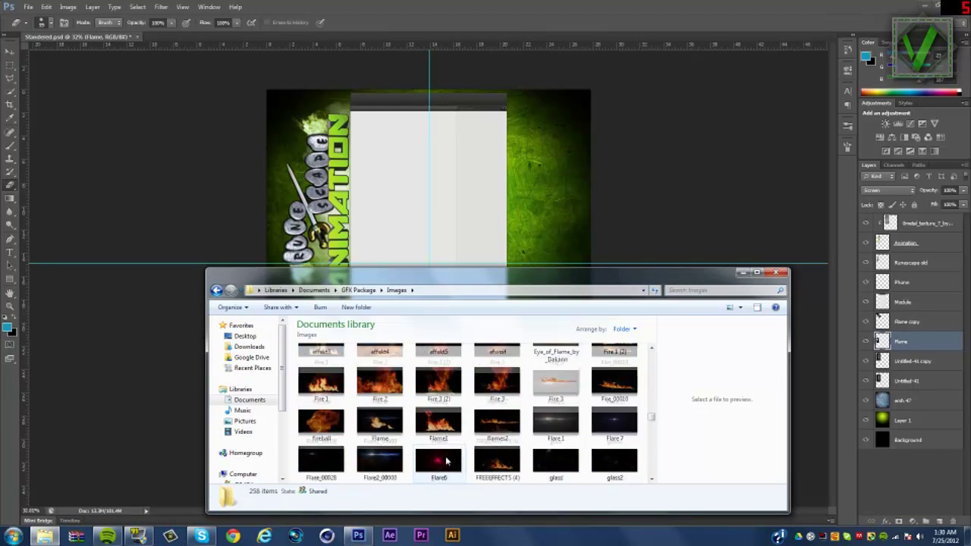
scroll(443, 440, "down", 1)
left_click(438, 434)
Step: Place flames2 rotated upright beside the logo, scaled to fit, in Screen mode
left_click_drag(499, 444, 430, 277)
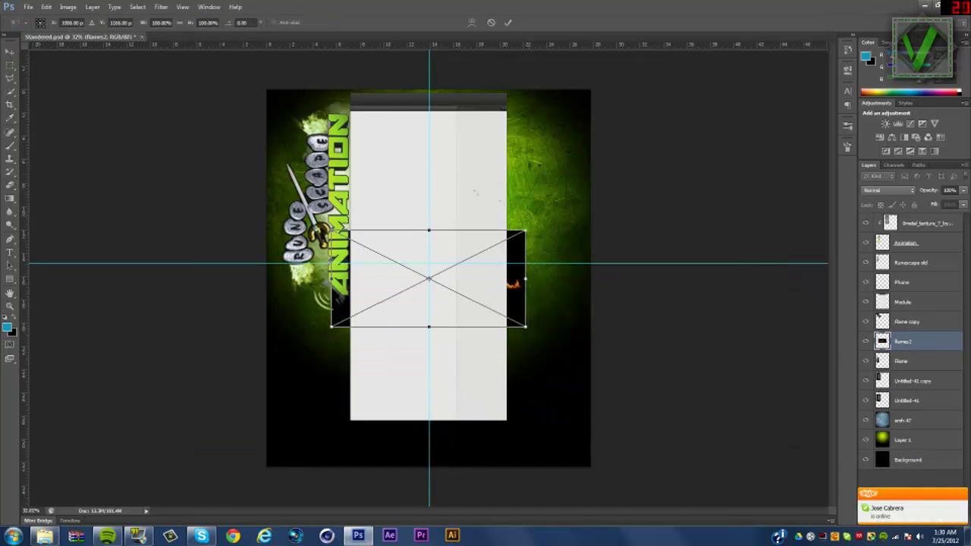
left_click_drag(516, 224, 376, 190)
left_click_drag(430, 277, 324, 213)
left_click_drag(379, 114, 372, 115)
left_click(887, 189)
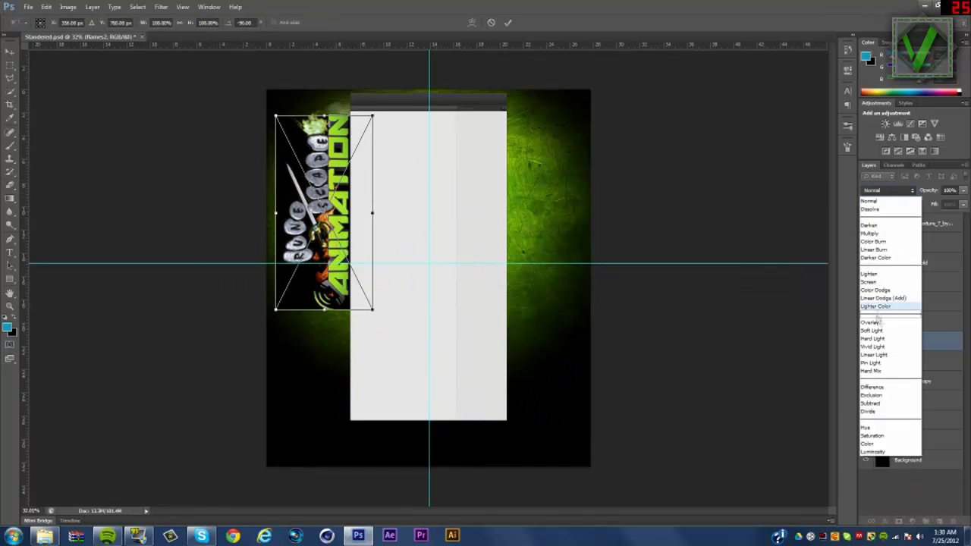
left_click(891, 307)
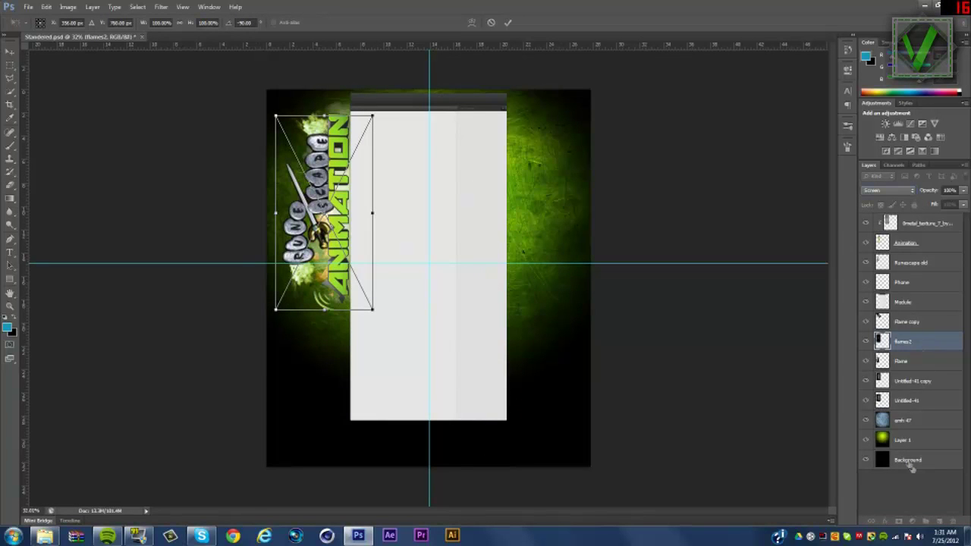
key("Return")
Step: Lower the opacity of the Untitled-41 copy and Untitled-41 layers
left_click(910, 381)
key("e")
left_click_drag(963, 190, 924, 205)
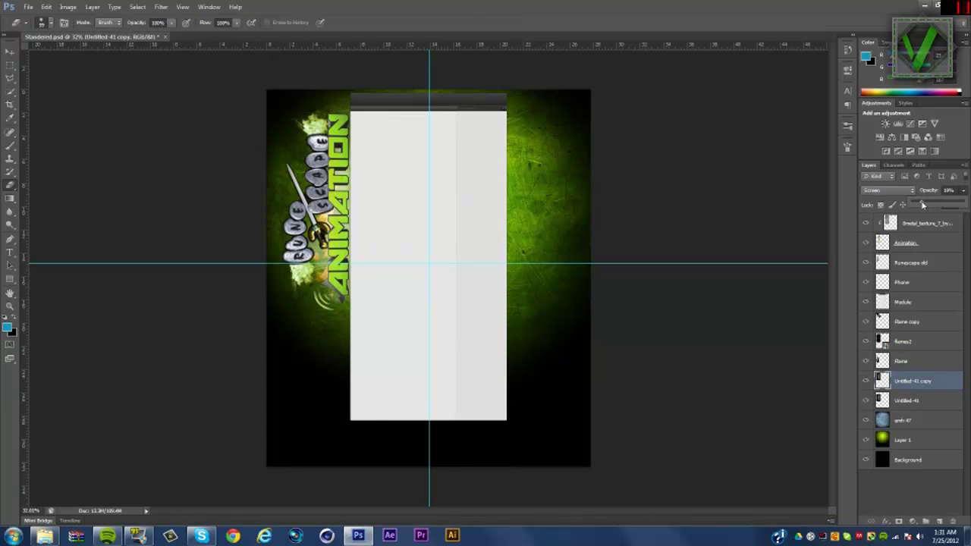
key("alt+bracketleft")
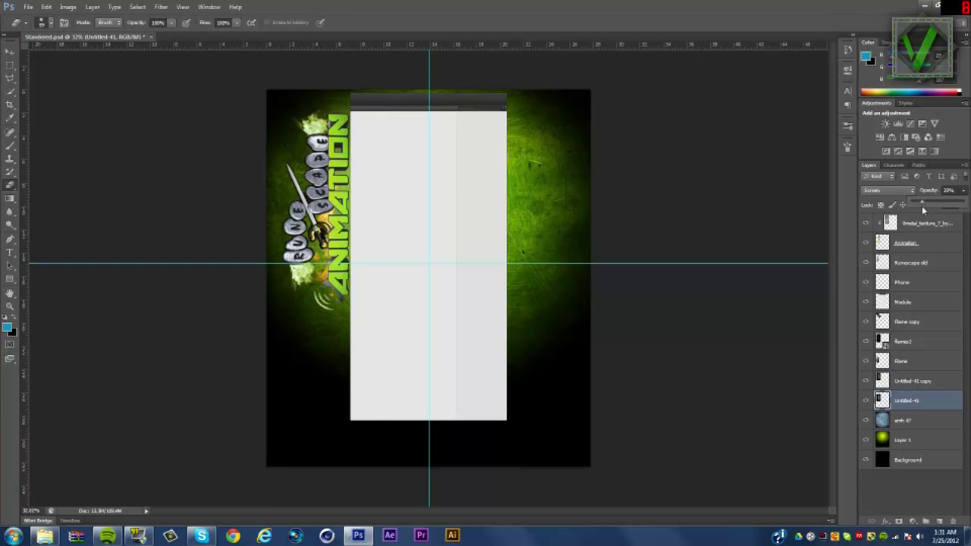
left_click_drag(922, 205, 934, 206)
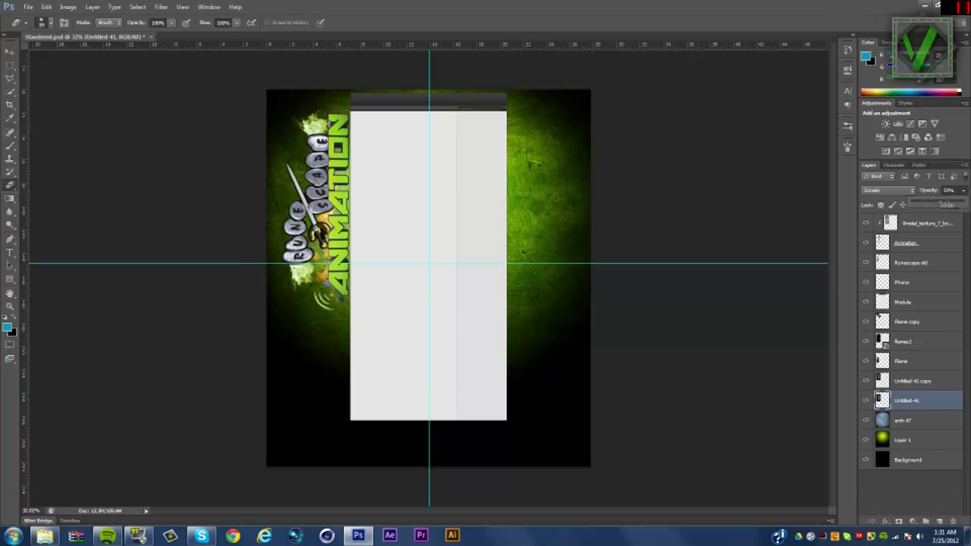
Step: Select flames2 and nudge it slightly upward with Free Transform
left_click(910, 400, "ctrl")
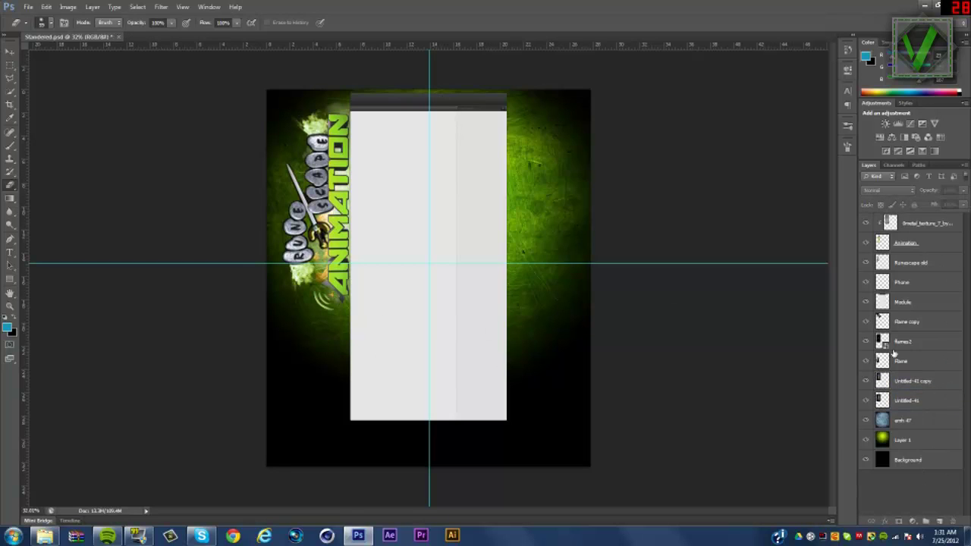
left_click(895, 343)
right_click(910, 343)
key("Escape")
key("ctrl+t")
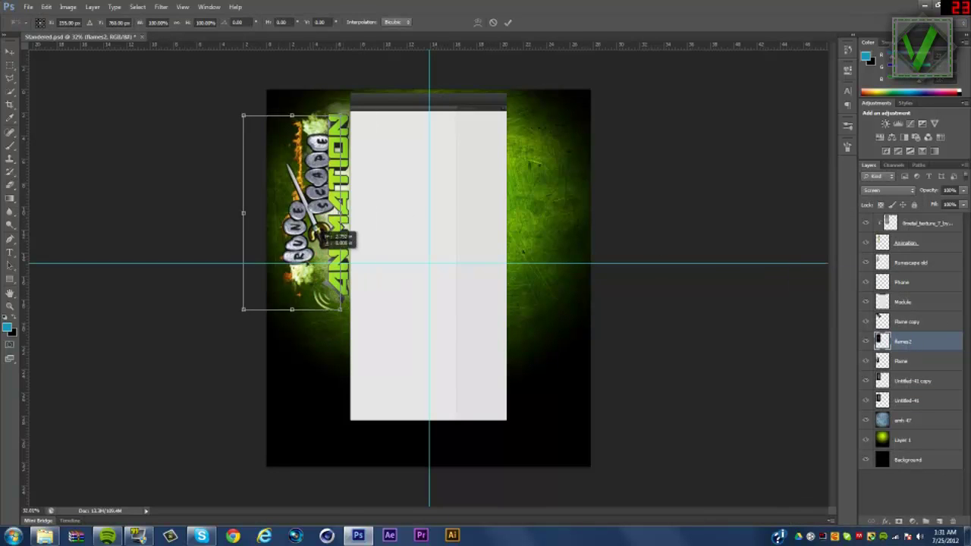
left_click_drag(322, 237, 319, 218)
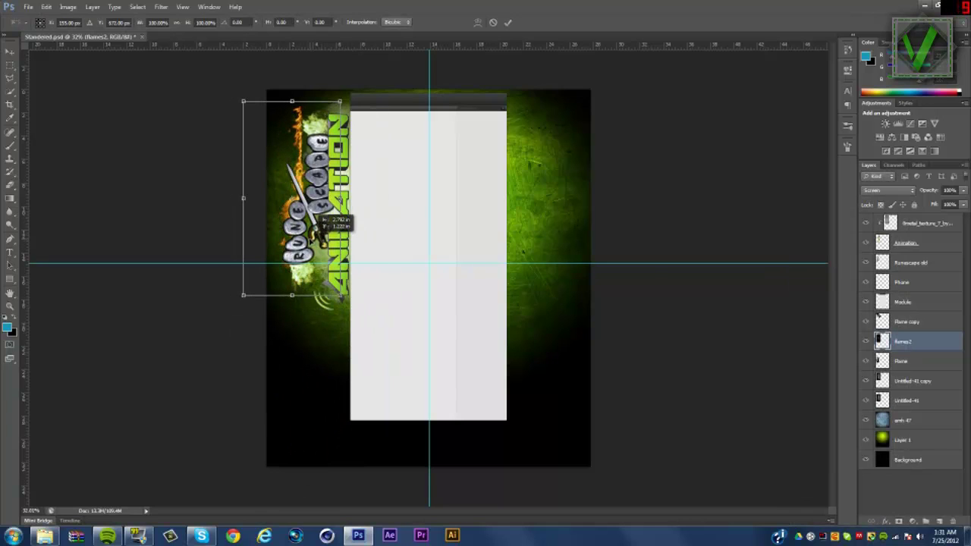
key("Return")
Step: Erase the upper-left orange flames and recolour flames2 green (hue 70, saturation 20)
key("e")
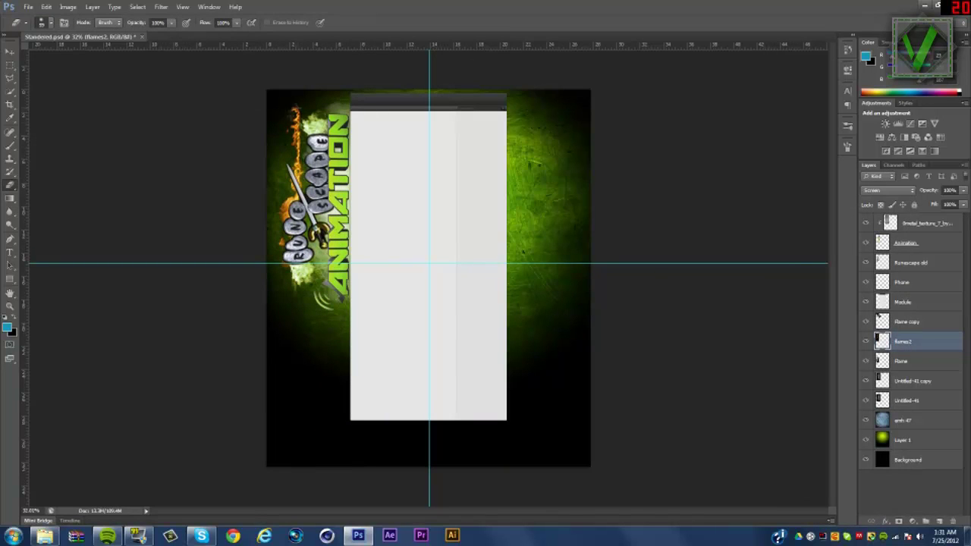
left_click_drag(294, 110, 293, 173)
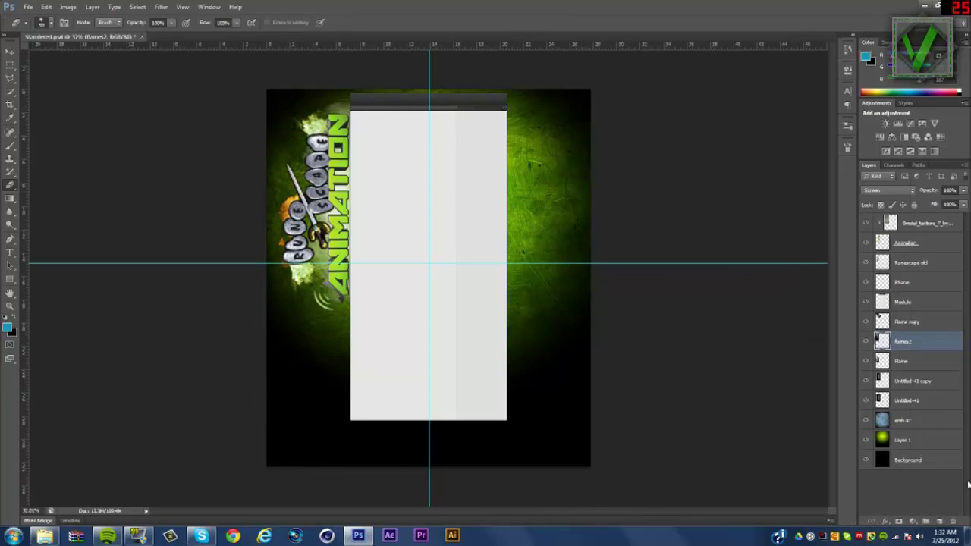
key("ctrl+u")
type("70")
key("Tab")
type("20")
left_click(761, 170)
Step: Move flames2 above Flame copy in the layer stack
left_click(903, 361)
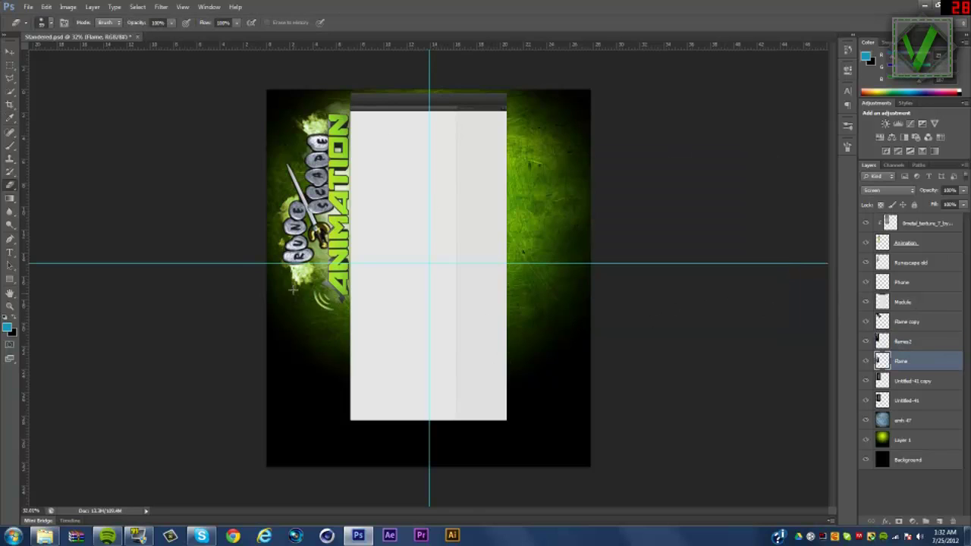
left_click(901, 343)
left_click(879, 320)
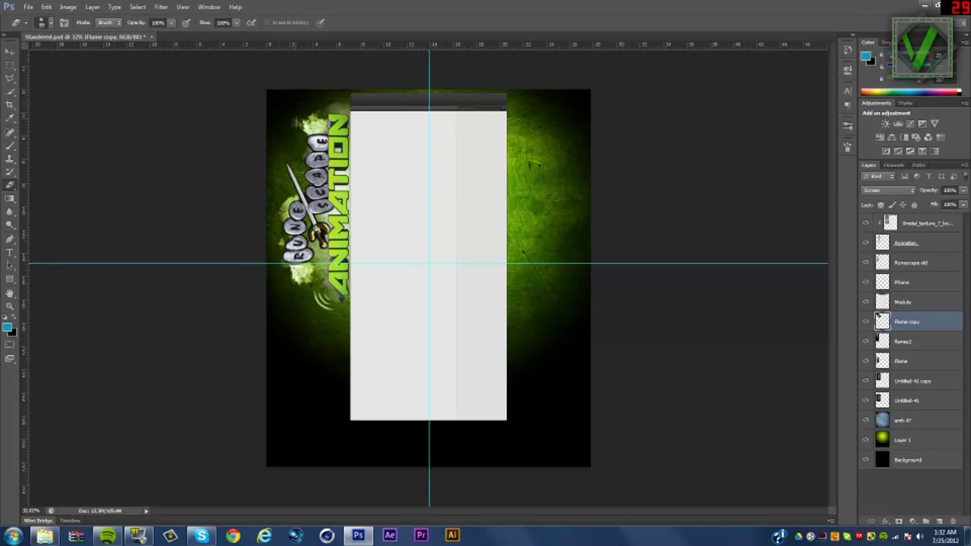
left_click_drag(904, 341, 905, 331)
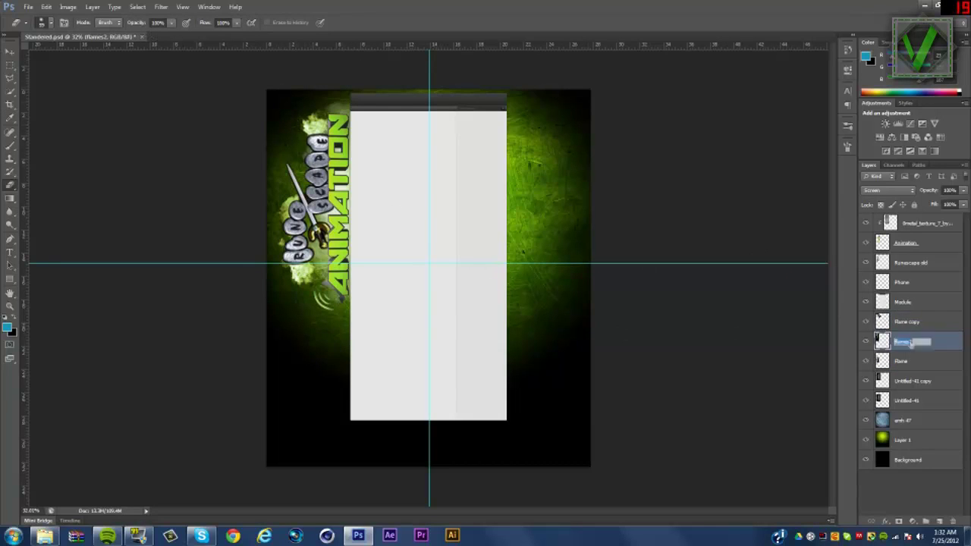
Step: Apply a Hue/Saturation recolour to flames2 with hue 50 and saturation -50
key("ctrl+u")
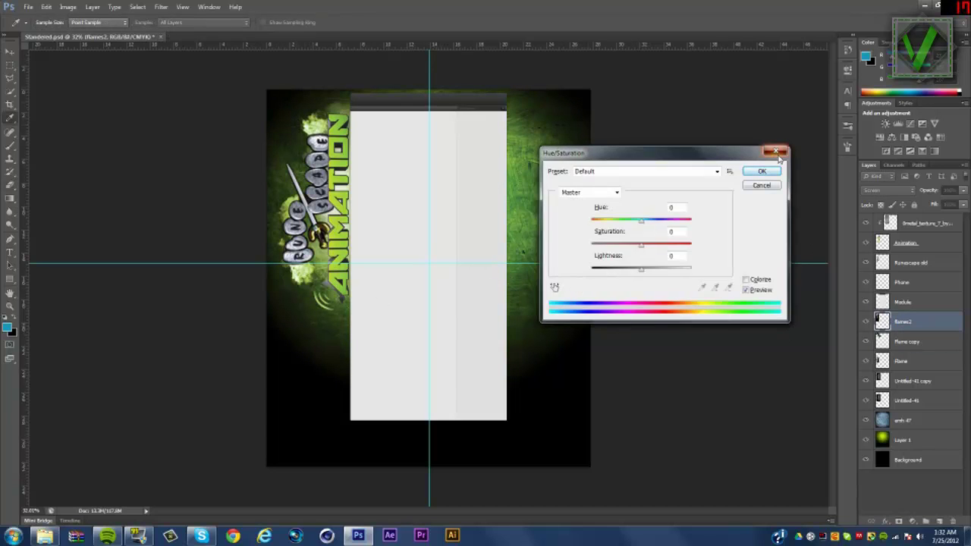
left_click(777, 154)
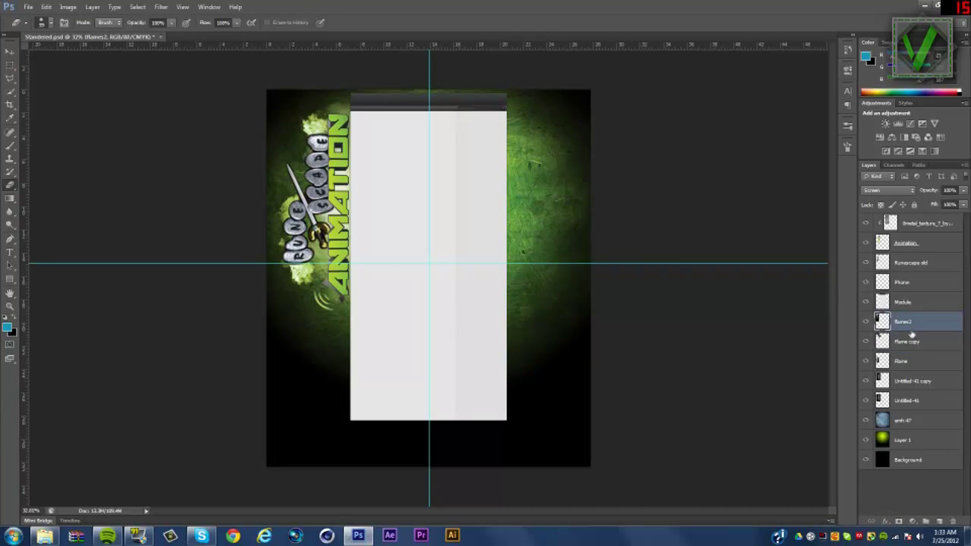
key("ctrl+u")
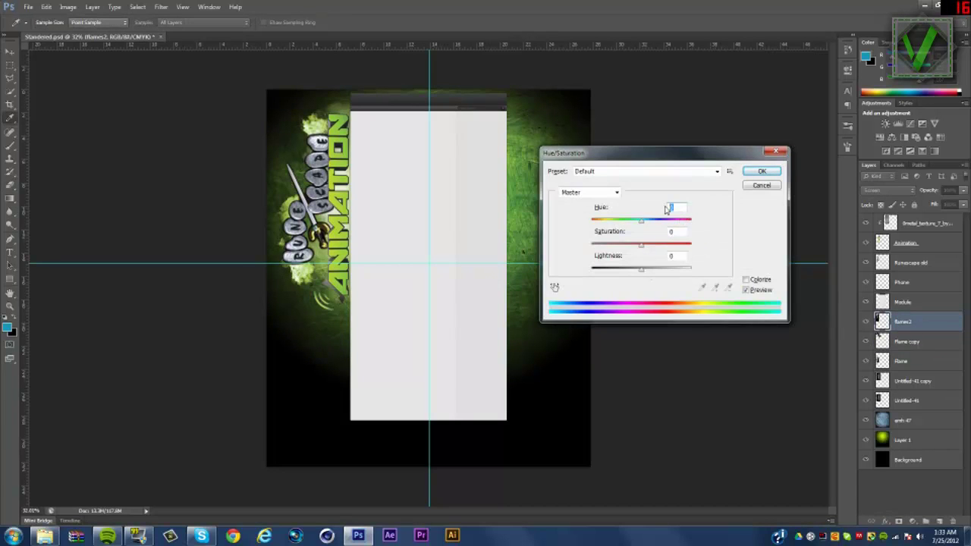
type("50-50")
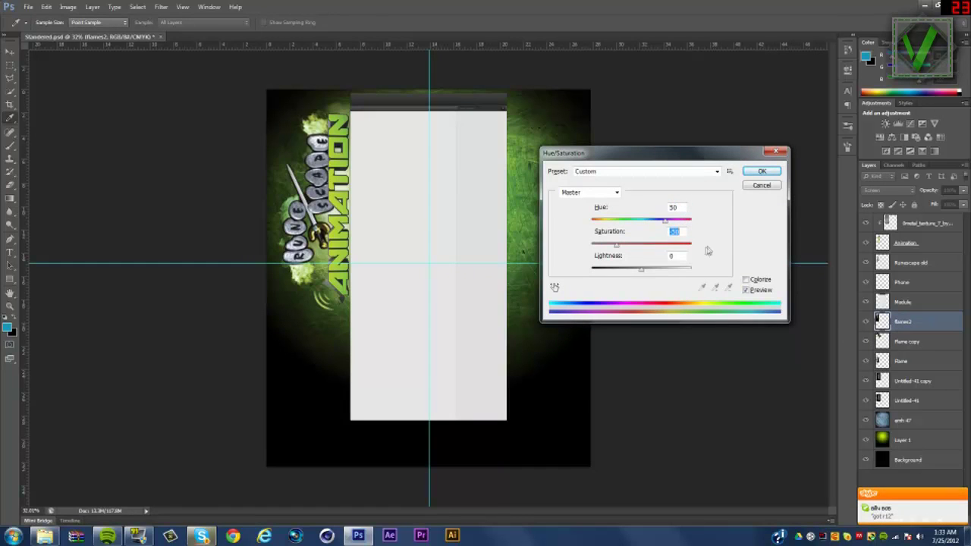
mouse_move(641, 270)
left_mouse_down()
mouse_move(619, 271)
mouse_move(641, 270)
mouse_move(634, 247)
left_mouse_up()
left_click(762, 170)
Step: Duplicate the flames2 layer, flip the copy vertically, and nudge it slightly right
key("e")
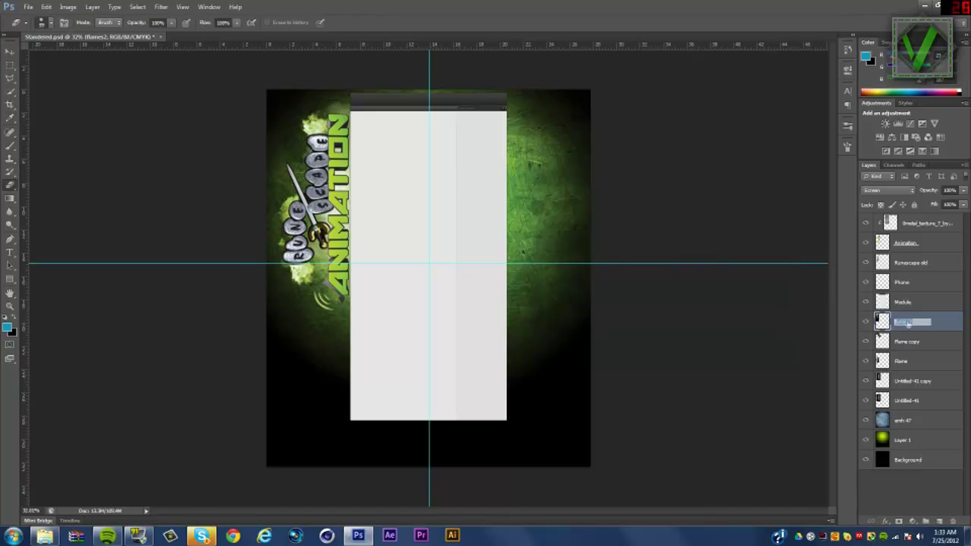
right_click(909, 323)
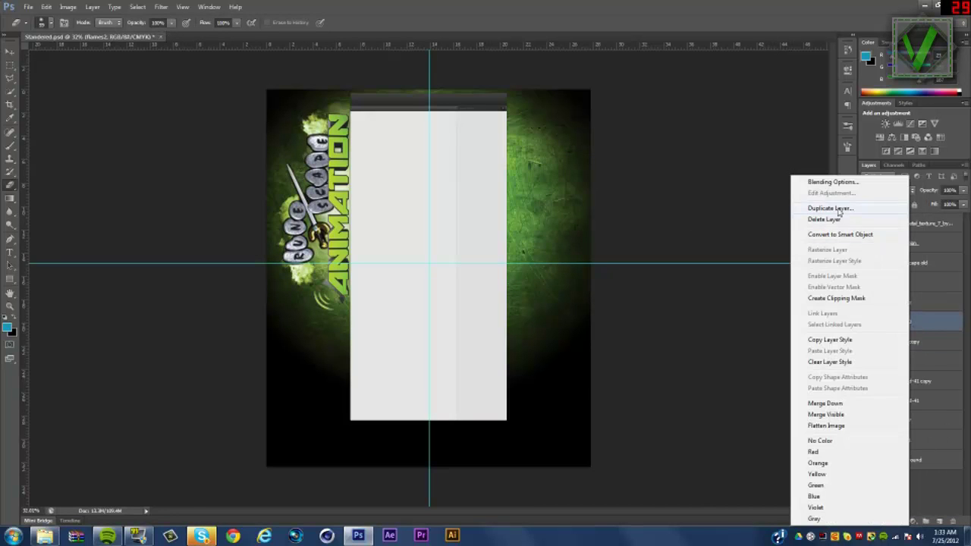
left_click(830, 207)
key("Return")
key("ctrl+t")
right_click(311, 235)
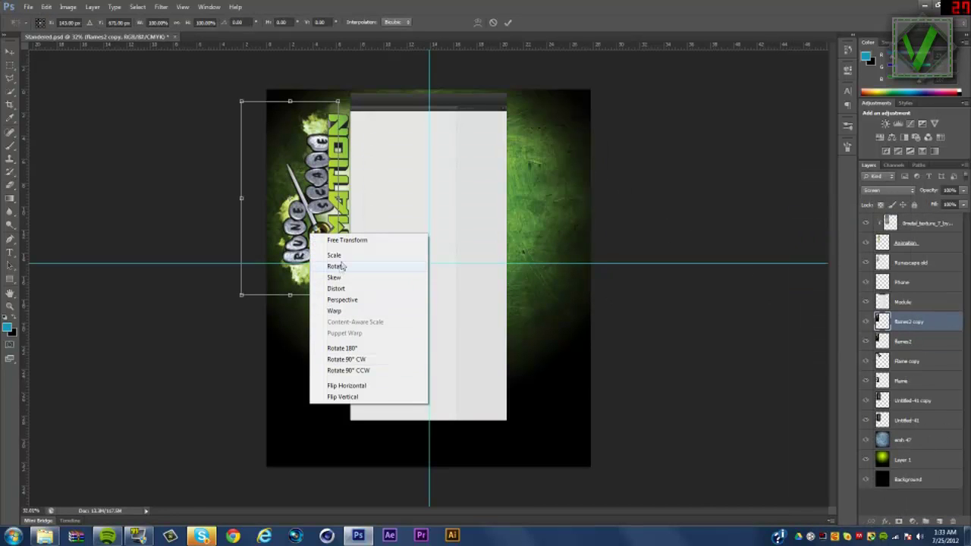
left_click(342, 397)
left_click_drag(318, 176, 333, 173)
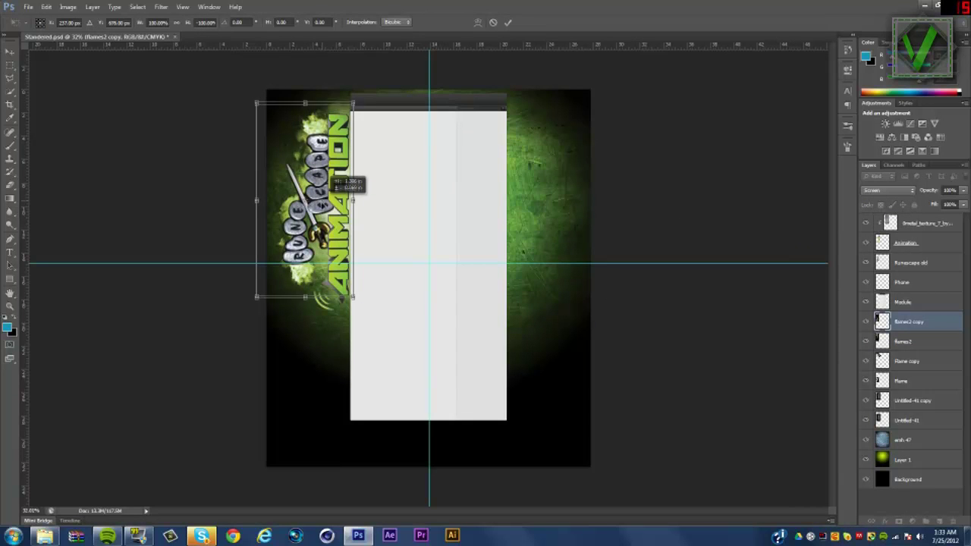
key("Return")
Step: Move flames2 and its copy below the Flame layer, then shift flames2 down slightly
key("b")
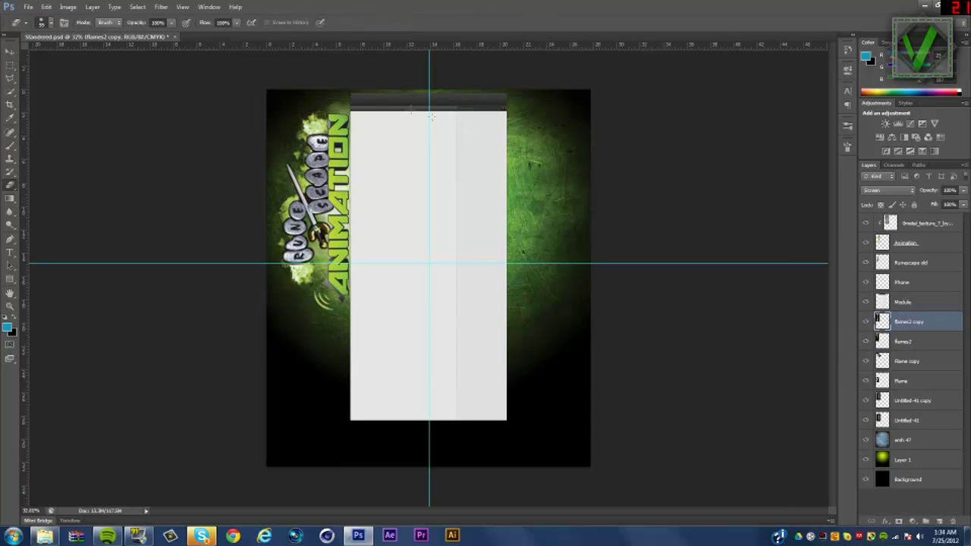
left_click(934, 341, "shift")
left_click_drag(933, 341, 923, 391)
left_click(322, 142, "ctrl")
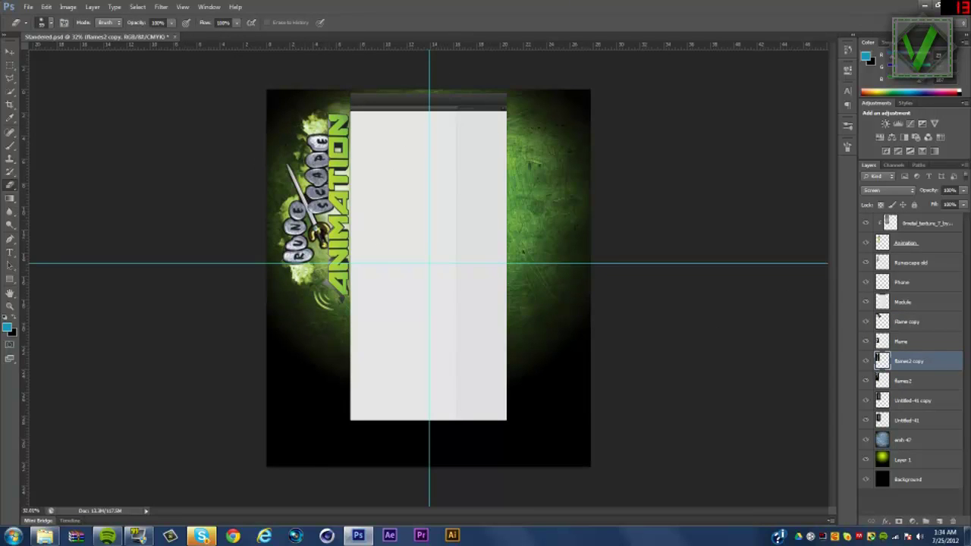
left_click(915, 382)
key("ctrl+t")
left_click_drag(321, 224, 321, 235)
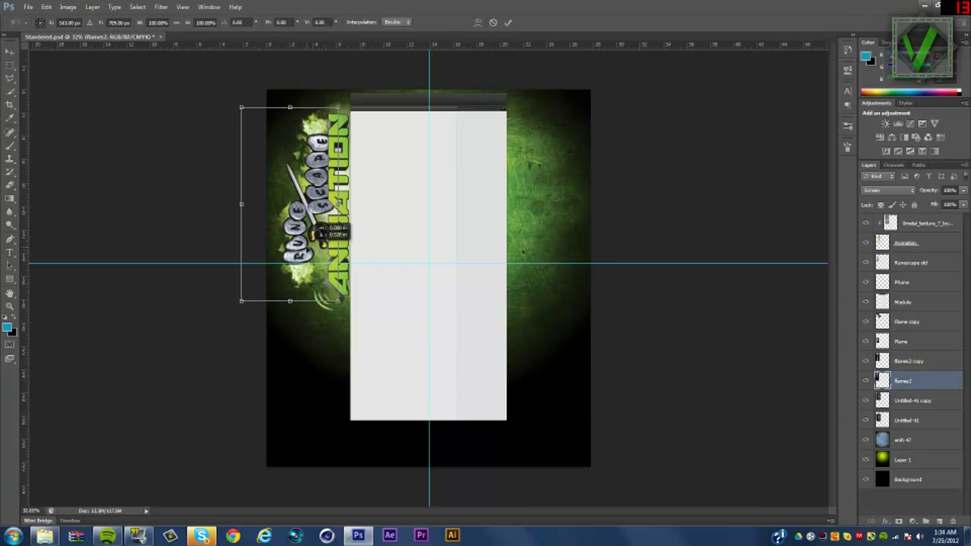
key("Return")
key("b")
Step: Place the Fire_00010 image at upper left, rotated, in Screen blend mode
key("ctrl+shift+p")
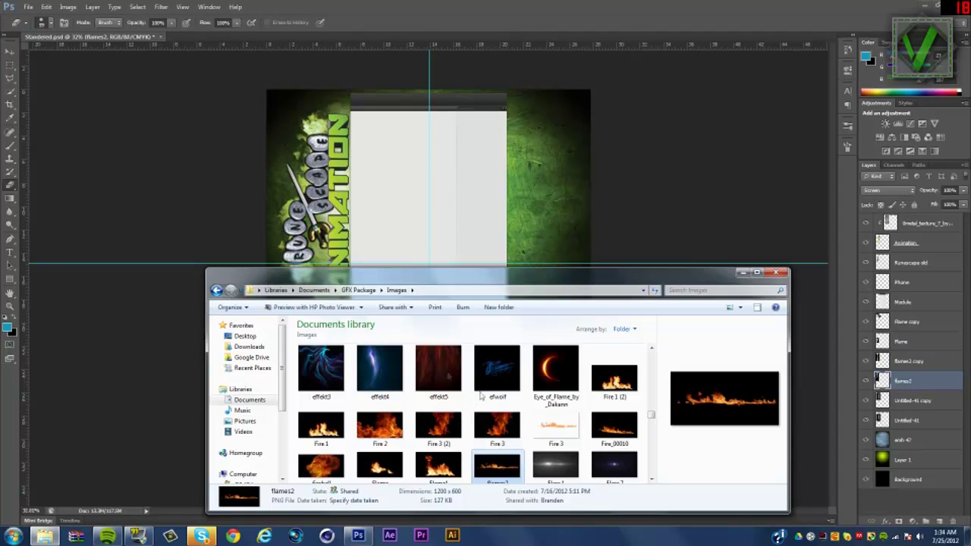
double_click(615, 432)
mouse_move(506, 314)
left_mouse_down()
mouse_move(490, 320)
mouse_move(386, 217)
mouse_move(390, 177)
left_mouse_up()
left_click(888, 191)
left_click(891, 254)
mouse_move(364, 220)
left_mouse_down()
mouse_move(349, 198)
mouse_move(336, 106)
mouse_move(349, 220)
left_mouse_up()
Step: Move the fire layer below flames2 and tint it green with Hue 50, Saturation -50
key("Return")
key("e")
right_click(880, 381)
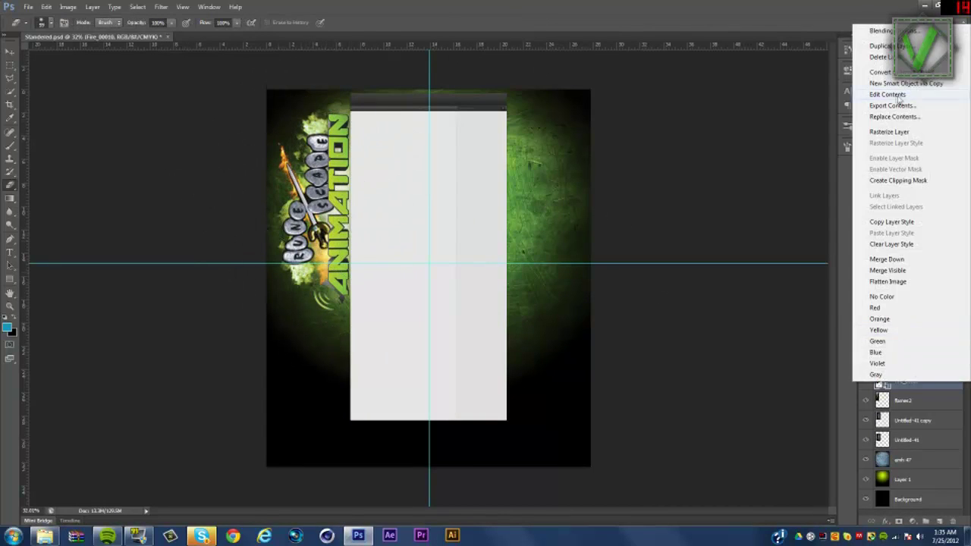
left_click_drag(902, 381, 882, 400)
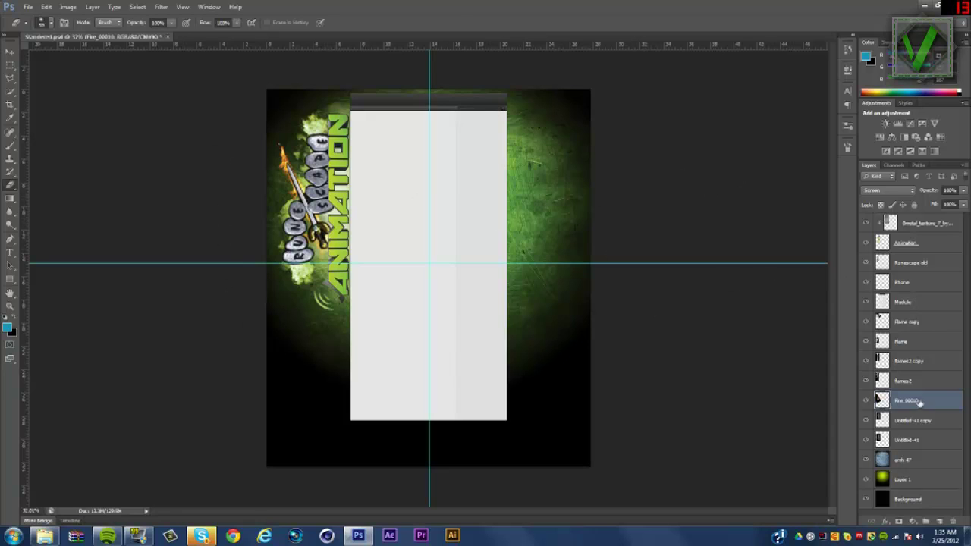
key("ctrl+u")
type("50-50")
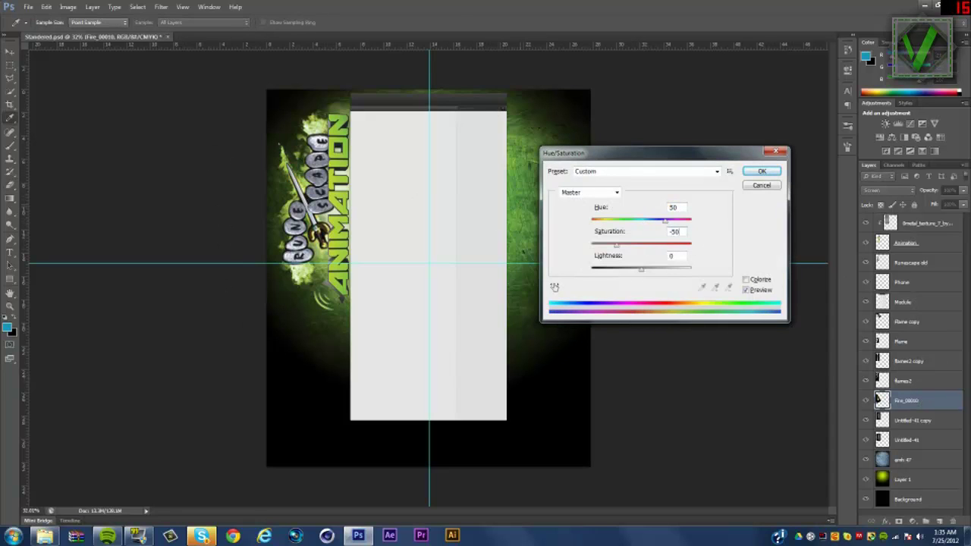
left_click(755, 174)
key("ctrl+t")
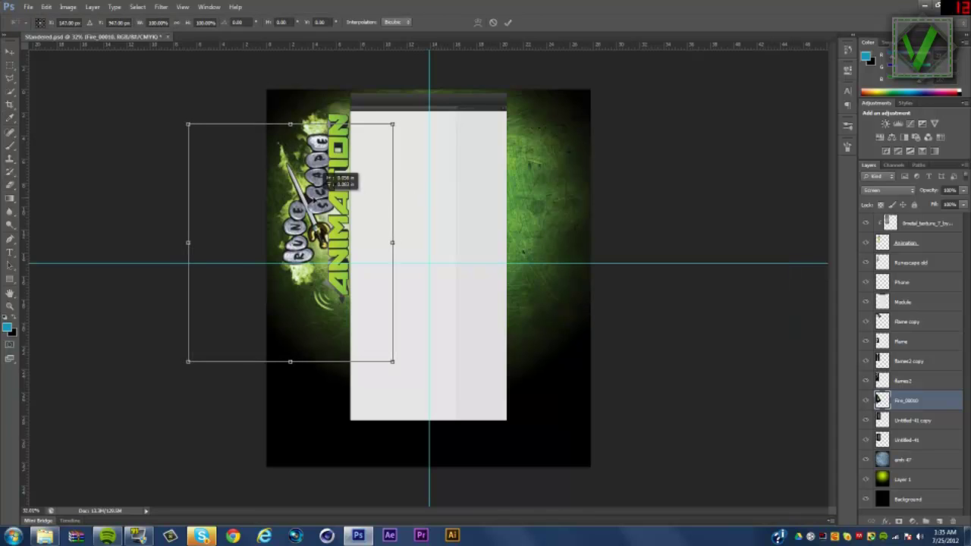
left_click(509, 23)
key("e")
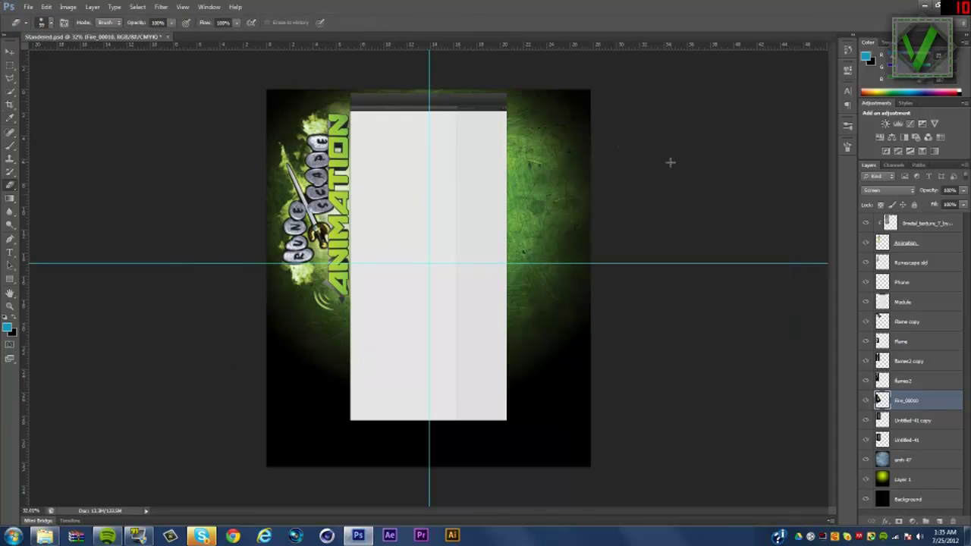
Step: Scale up the Phone layer's graphic
left_click(909, 282)
key("ctrl+t")
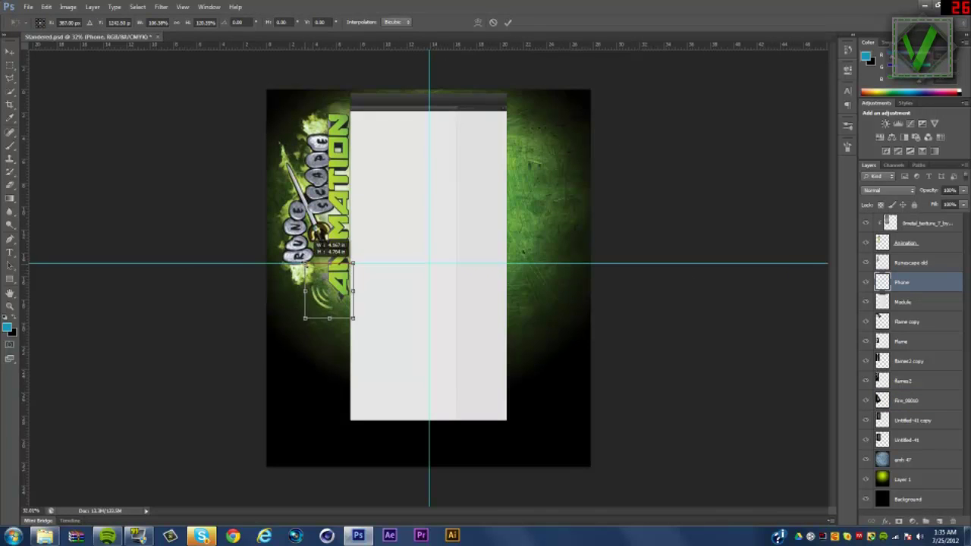
left_click_drag(303, 316, 300, 336)
key("Return")
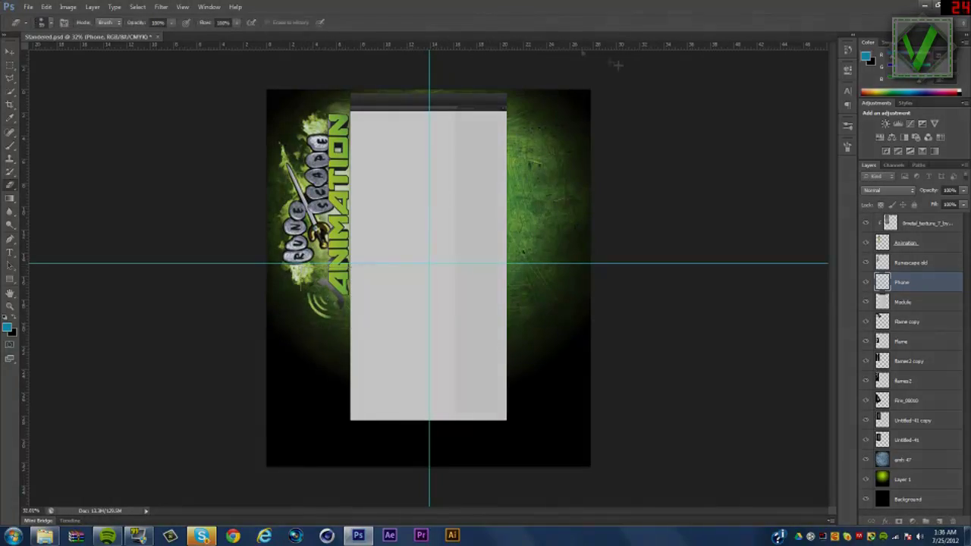